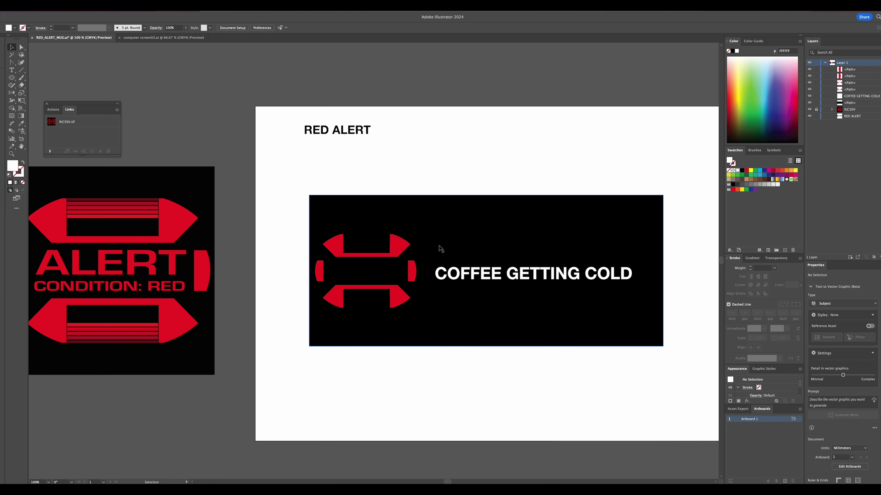
Nudge the RED ALERT heading down and right, then bring up the computer screen02.ai panel artwork.
left_click(400, 245)
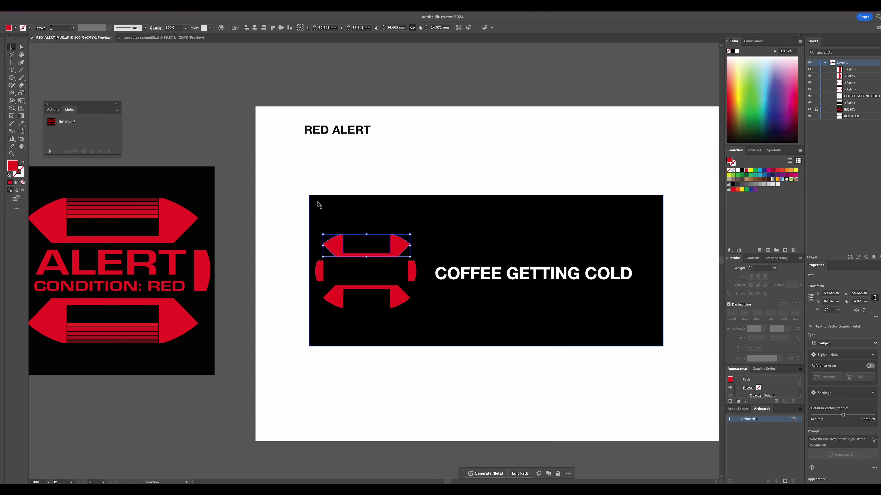
left_click_drag(346, 135, 361, 148)
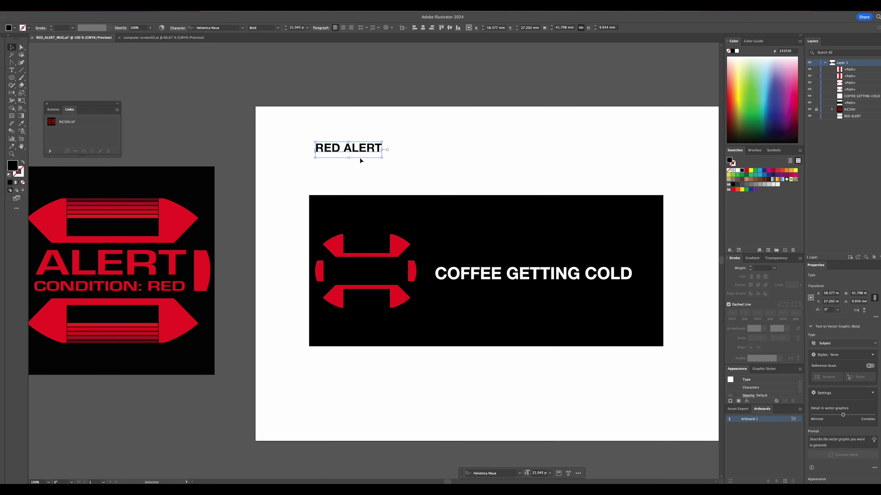
left_click(179, 38)
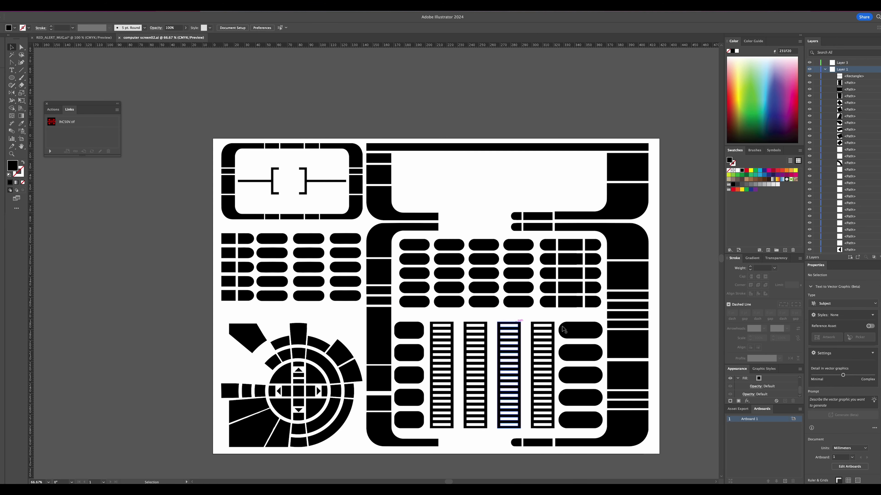
left_click_drag(677, 373, 666, 337)
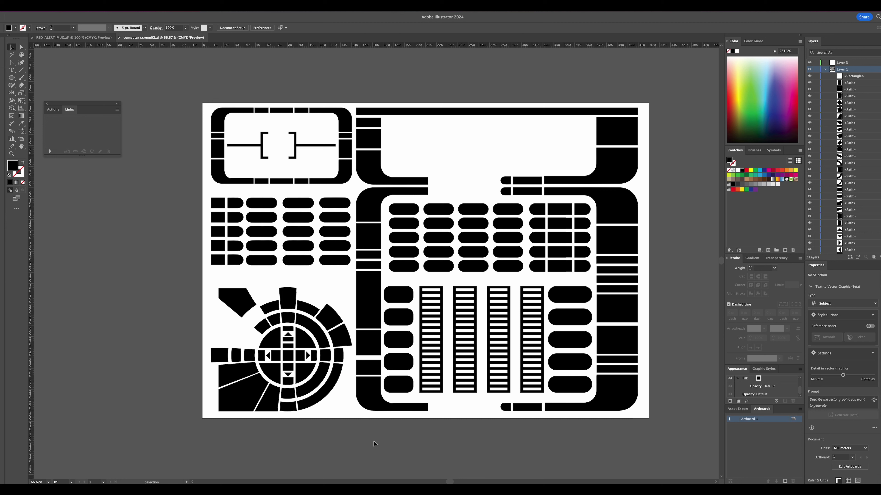
Direct-select both bottom L-shapes, the small bottom bar and the rectangle above the right L-shape.
left_click(22, 47)
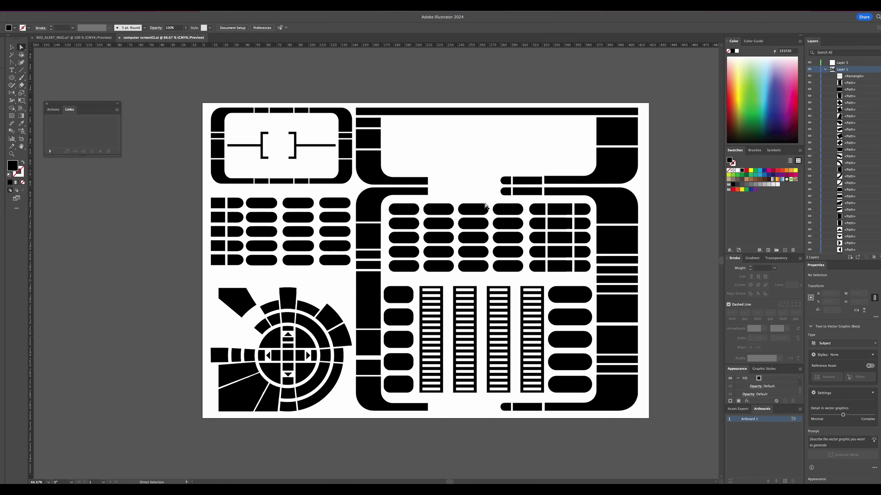
left_click(362, 372)
left_click(515, 409, "shift")
left_click(559, 409, "shift")
left_click(617, 374, "shift")
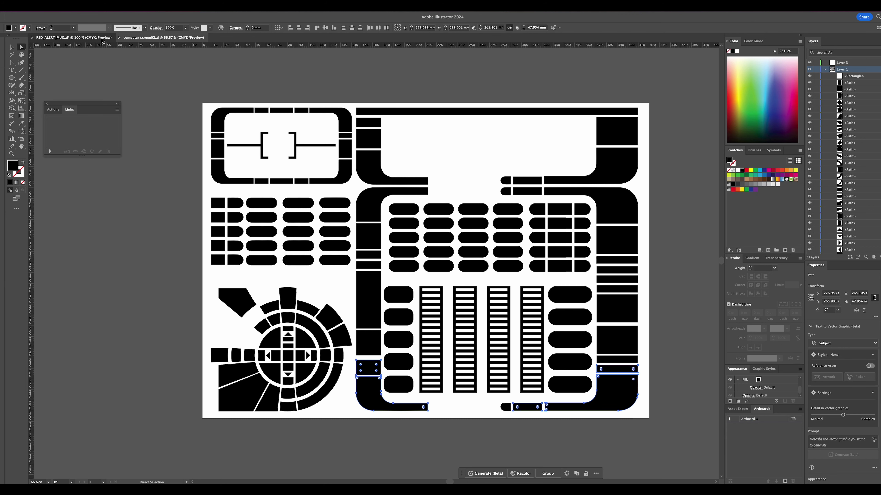
Paste the black panel pieces into RED_ALERT_MUG.ai and move them below the artboard.
left_click(74, 37)
key("super+v")
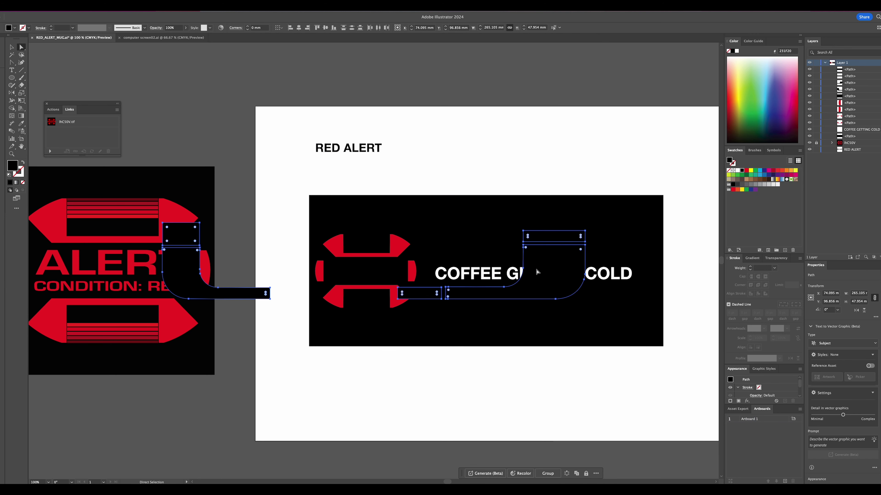
left_click_drag(552, 299, 607, 469)
left_click_drag(506, 409, 459, 246)
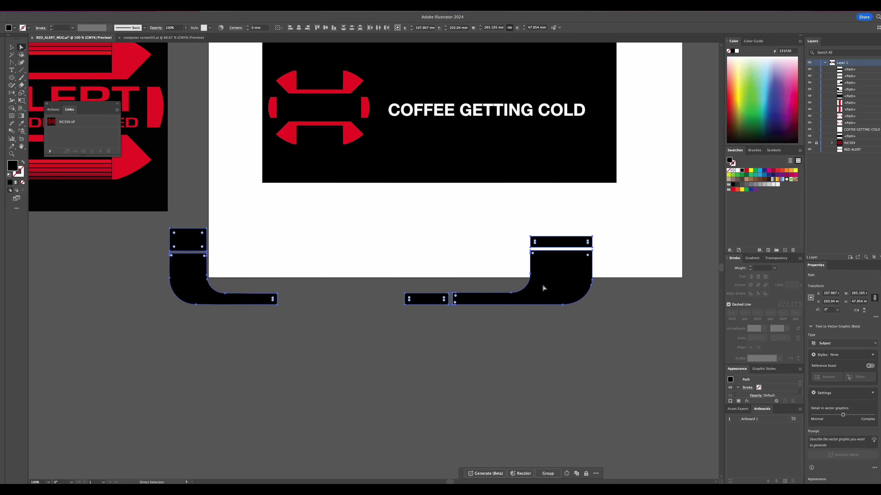
left_click_drag(545, 286, 531, 354)
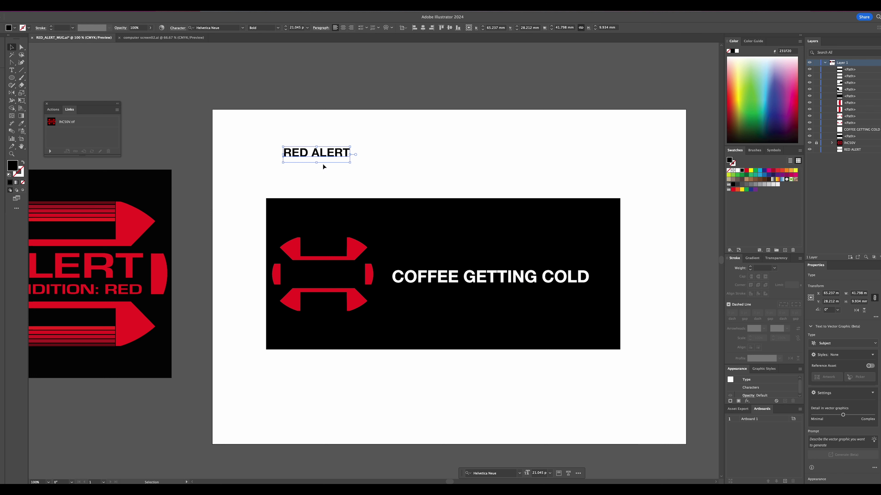
Enlarge the RED ALERT heading, undoing a premature outline conversion.
left_click_drag(350, 148, 433, 156)
key("super")
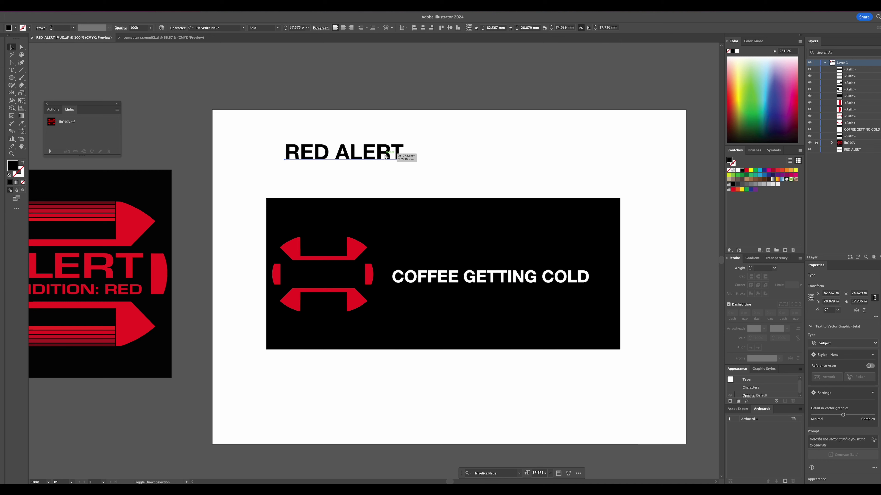
key("super+shift+o")
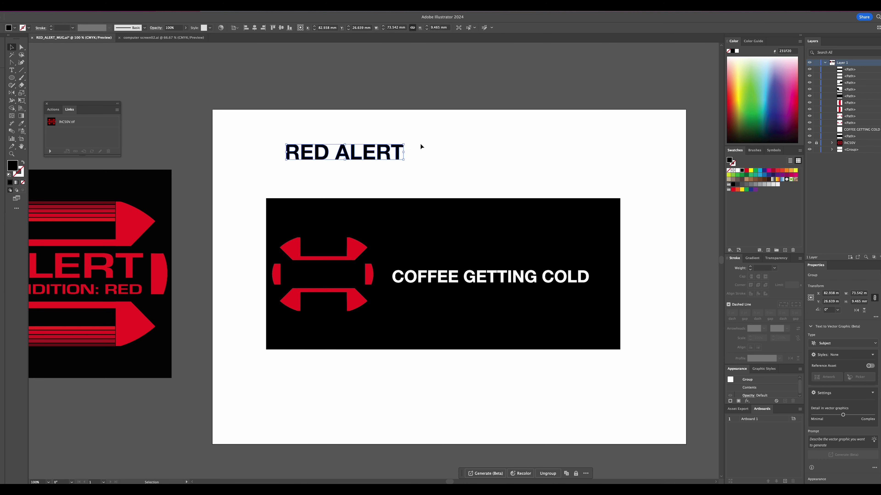
key("super+z")
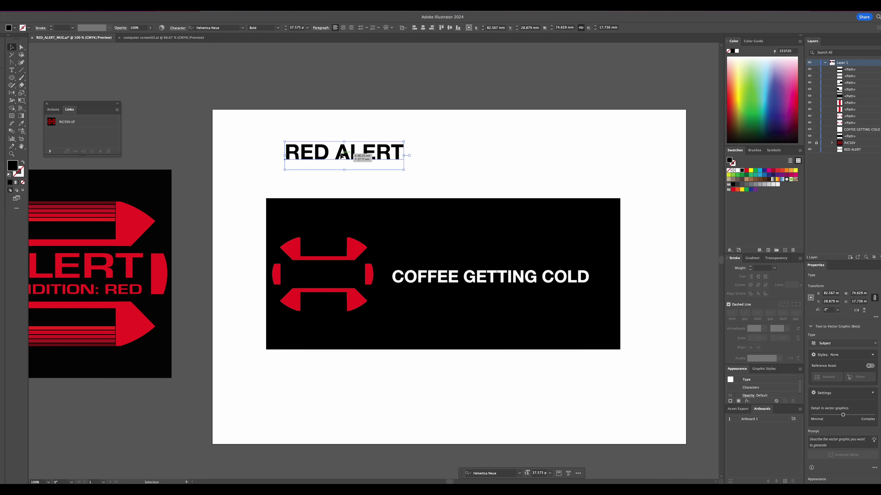
Move RED ALERT above the artboard, drag a copy back down, and outline that copy.
left_click_drag(341, 155, 331, 86)
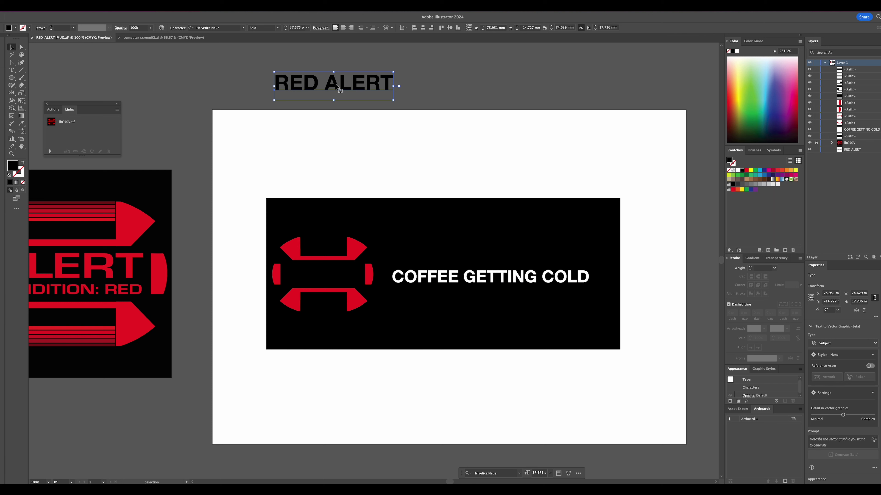
left_click_drag(336, 86, 345, 158)
left_click(481, 187)
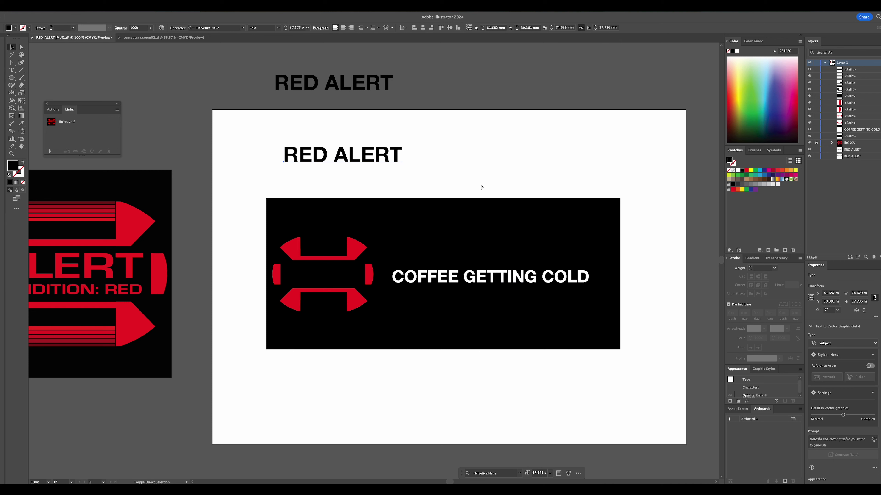
key("shift+super+o")
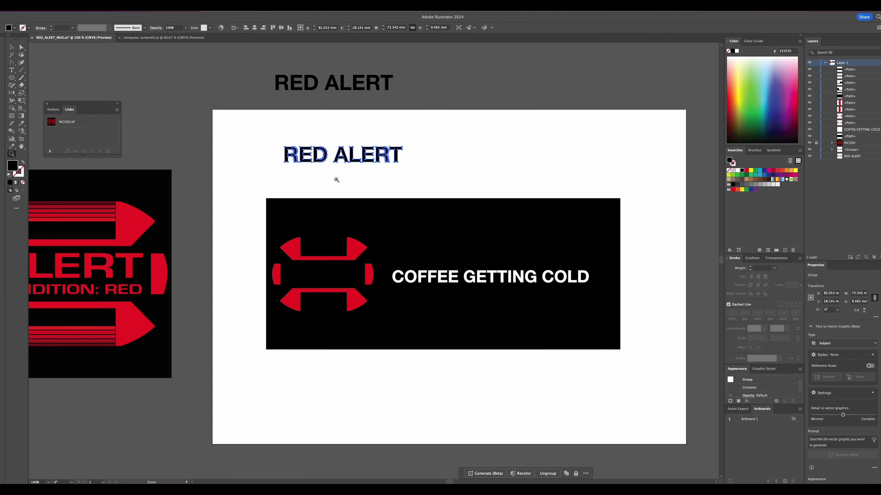
key("super+equal")
key("v")
scroll(348, 182, "down", 1)
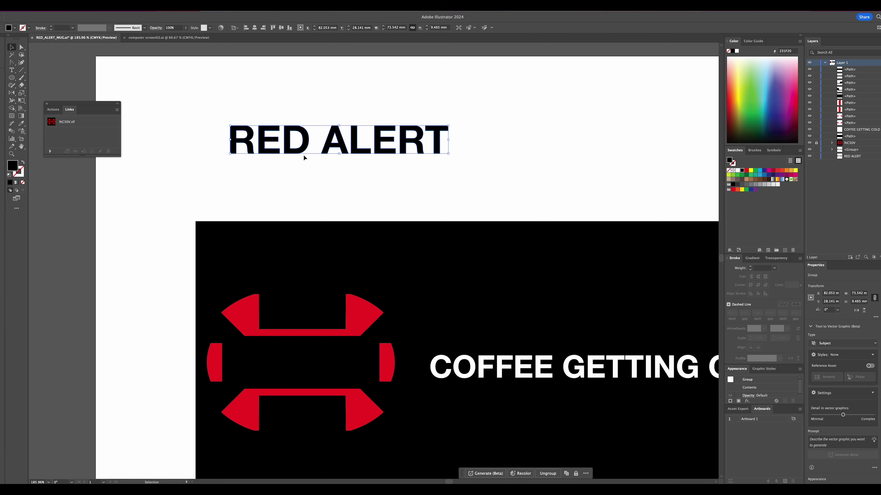
Marquee-select the outlined ALERT letters and cut and paste them as a separate piece.
left_click(22, 48)
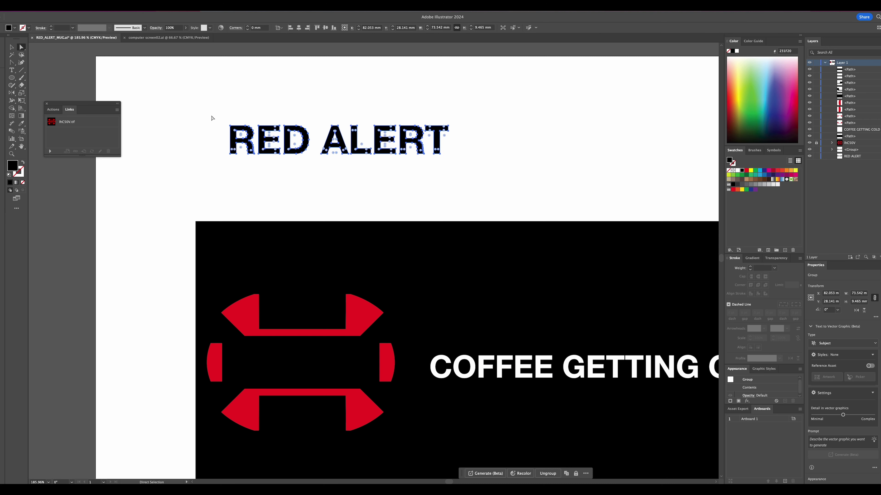
left_click(321, 119)
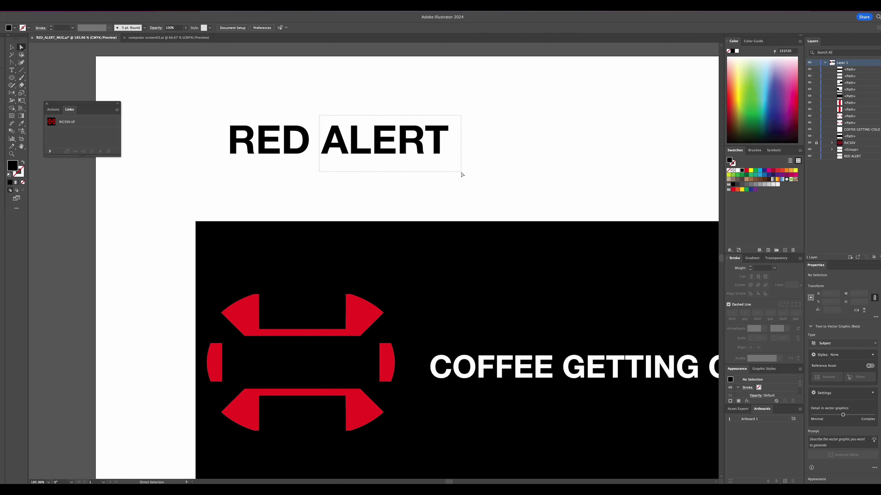
left_click_drag(462, 174, 462, 175)
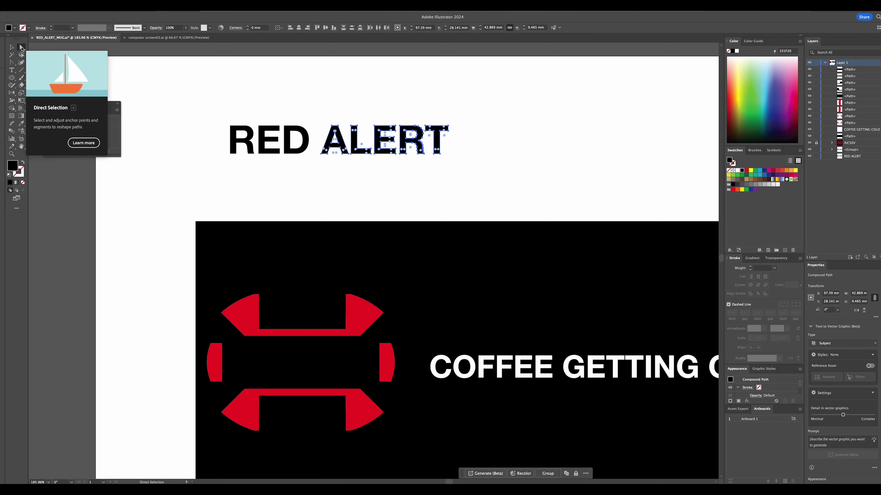
left_click(316, 70)
left_click_drag(316, 107, 381, 186)
left_click_drag(490, 179, 479, 172)
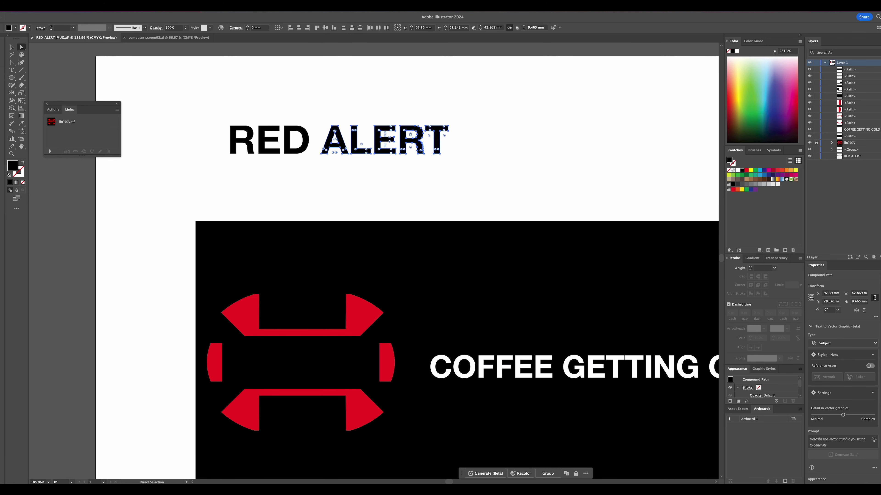
key("ctrl+x")
key("ctrl+v")
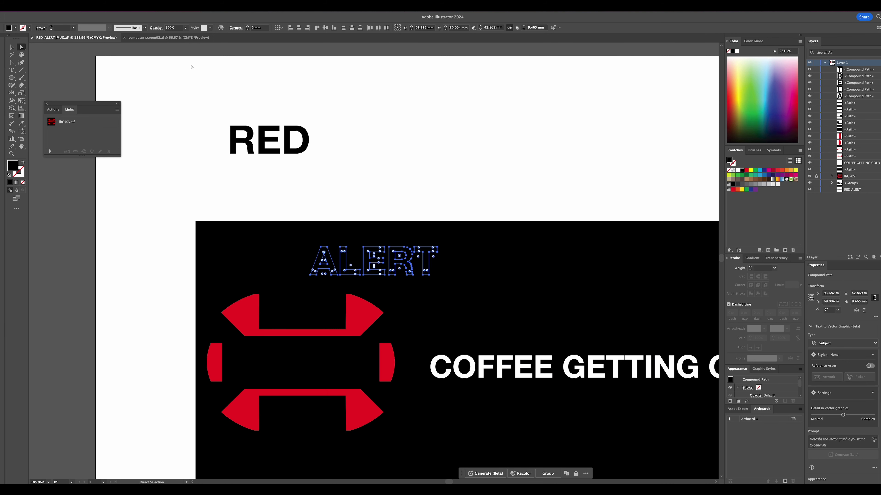
Stack RED above ALERT and group the two words together.
left_click(11, 47)
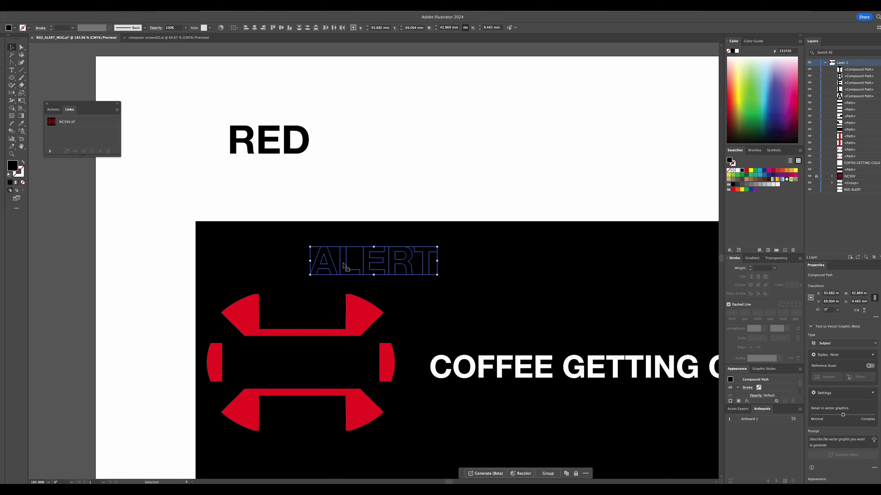
left_click_drag(345, 264, 378, 176)
scroll(413, 146, "right", 2)
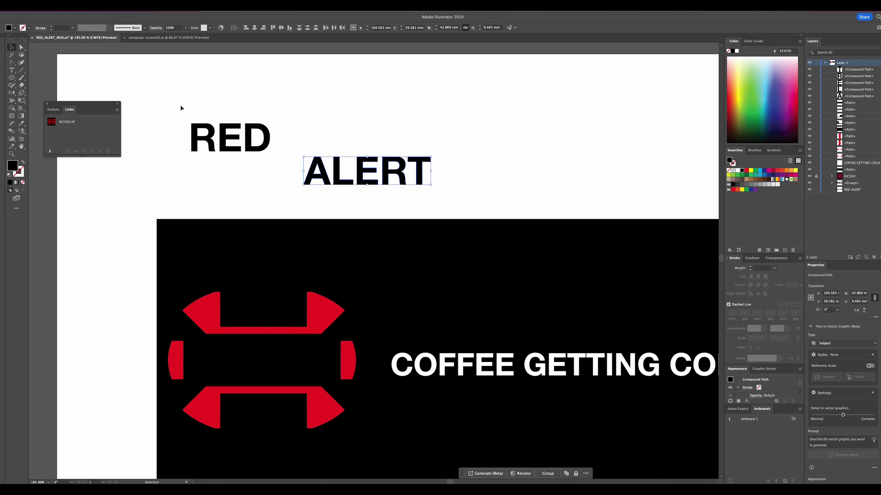
left_click(266, 138)
left_click_drag(267, 138, 382, 131)
key("ctrl+g")
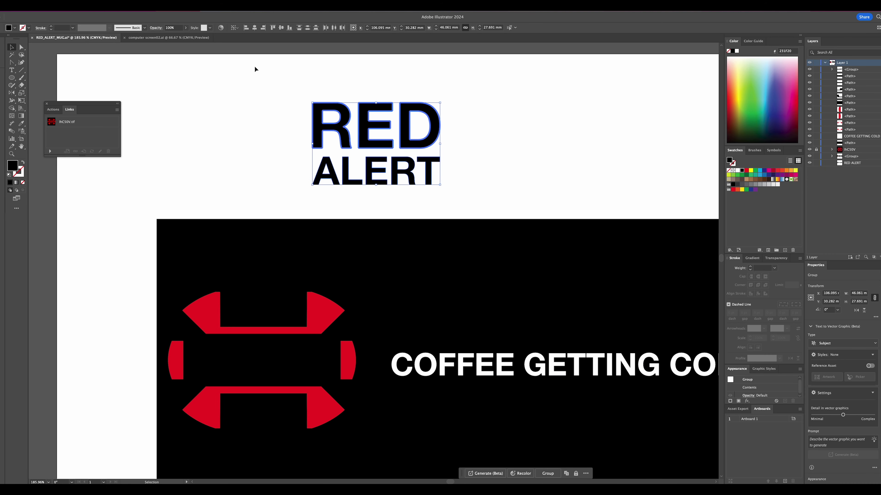
Move the emblem's bottom bracket lower to make room for RED ALERT.
left_click(492, 151)
scroll(502, 90, "down", 1)
scroll(502, 90, "left", 1)
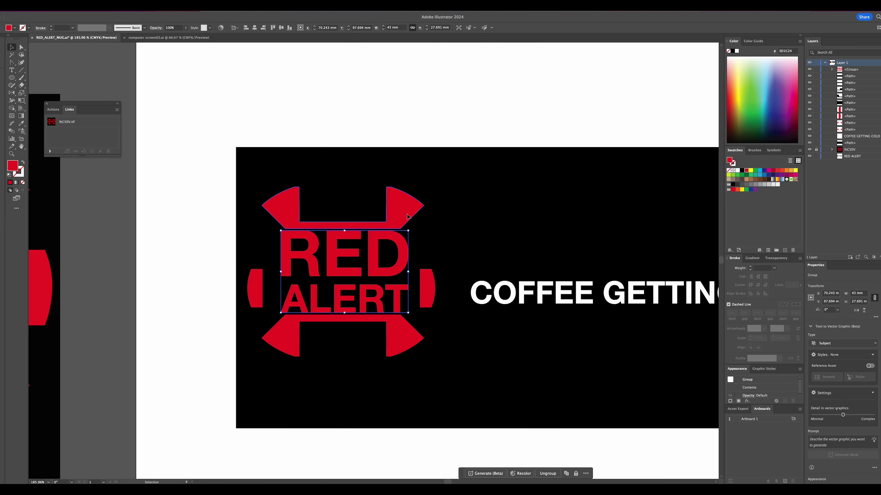
left_click(412, 203)
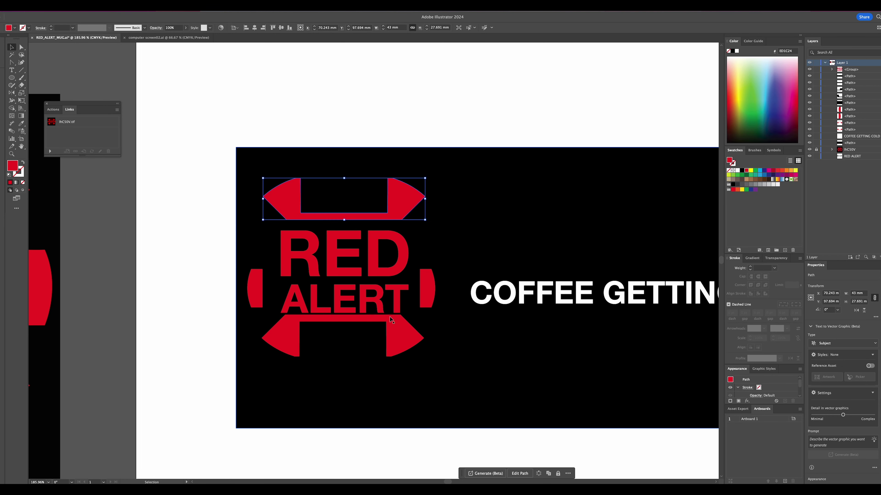
left_click_drag(394, 338, 391, 345)
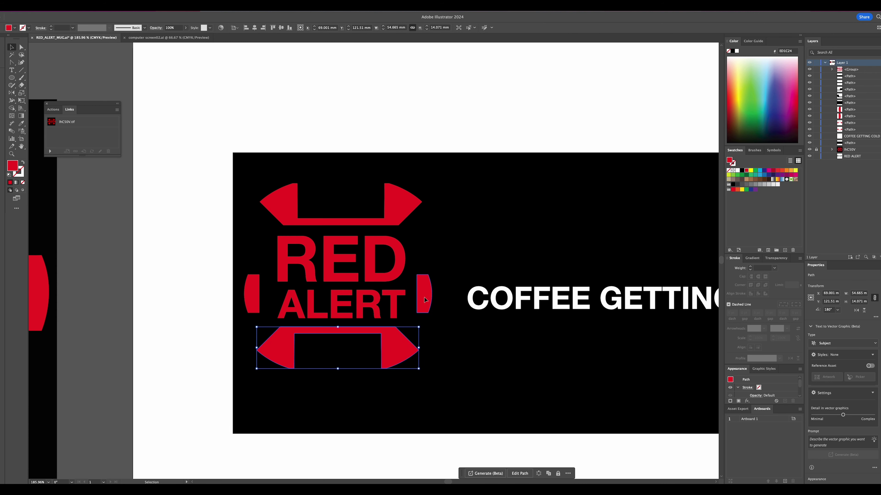
Lengthen the emblem's side bars, stretching the right bar taller.
left_click(423, 280)
left_click_drag(424, 271, 423, 249)
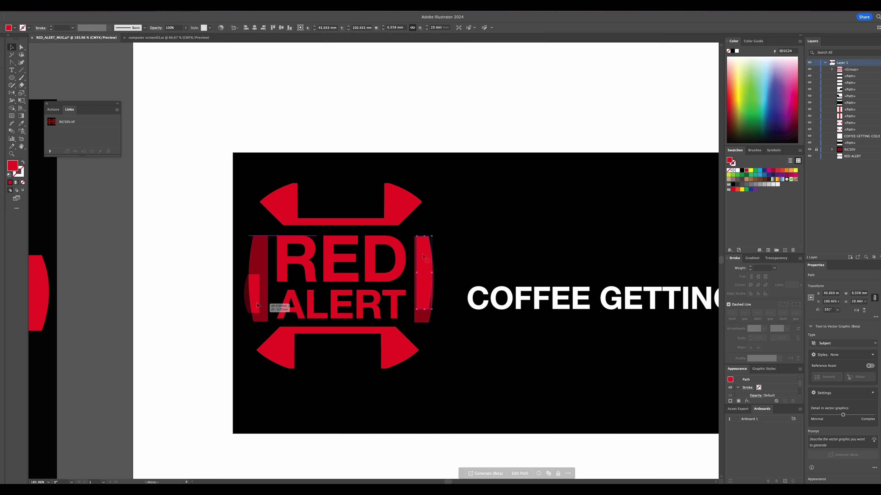
left_click(257, 303)
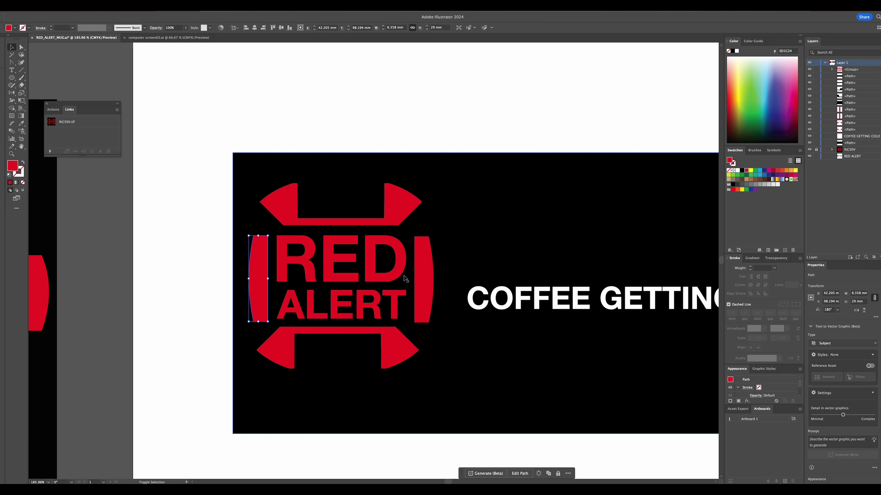
left_click(418, 279, "shift")
Select both brackets and the RED ALERT text and centre them horizontally.
left_click(401, 341)
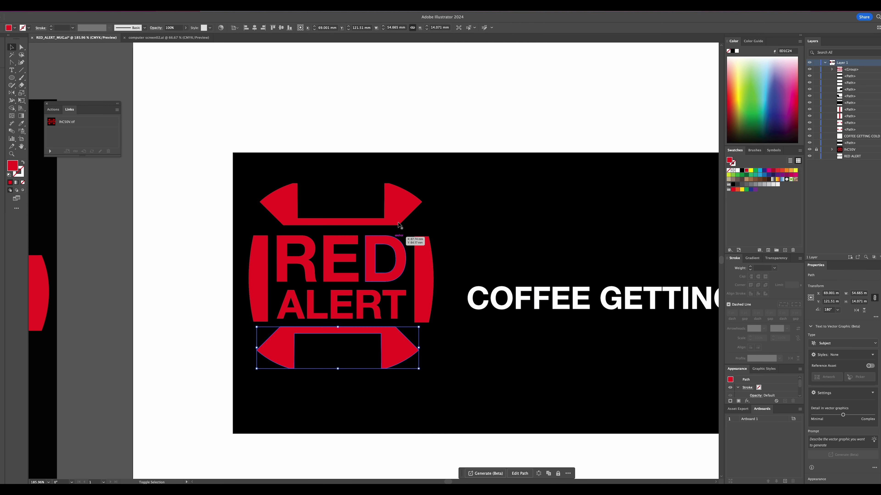
left_click(401, 216, "shift")
left_click(341, 241, "shift")
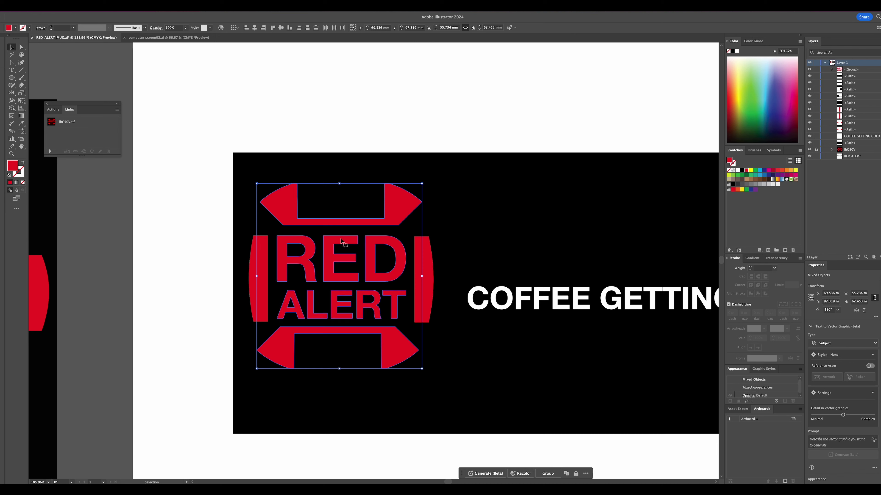
left_click(255, 28)
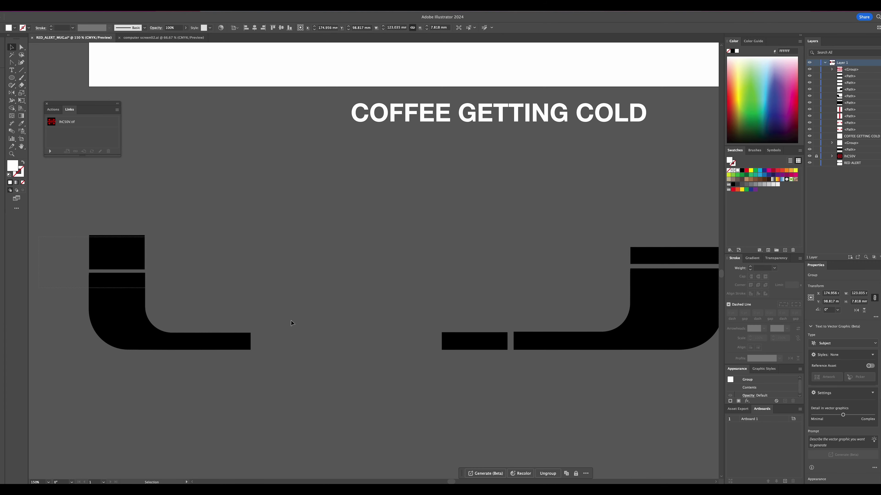
Move the mug path upward and pan around the artboard to reach the red frame pieces.
scroll(649, 397, "up", 5)
left_click(625, 420)
left_click_drag(625, 420, 613, 208)
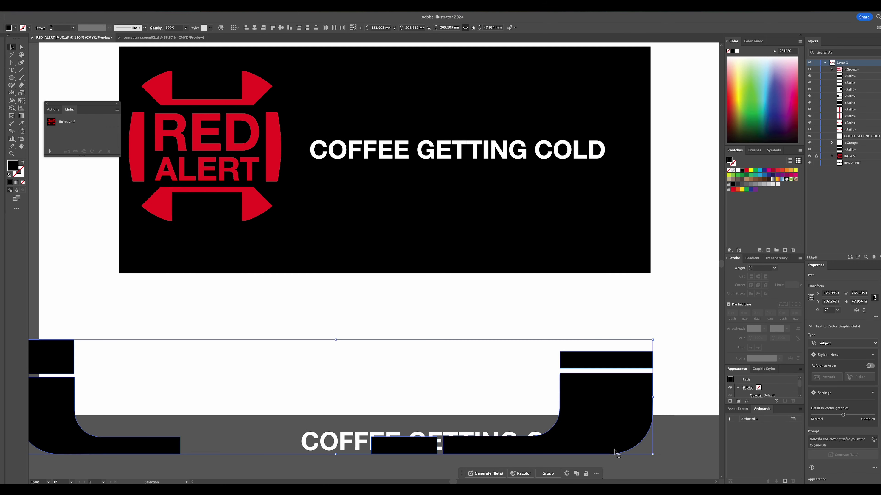
left_click_drag(607, 429, 639, 351)
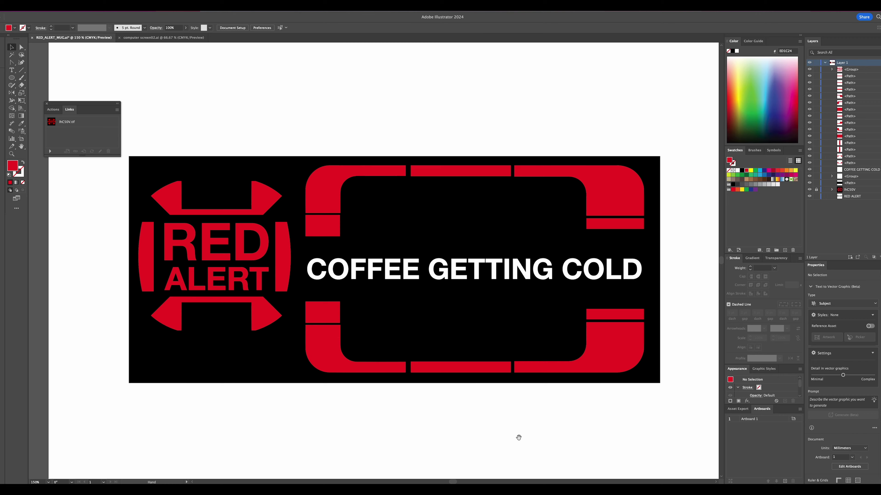
left_click_drag(518, 438, 497, 406)
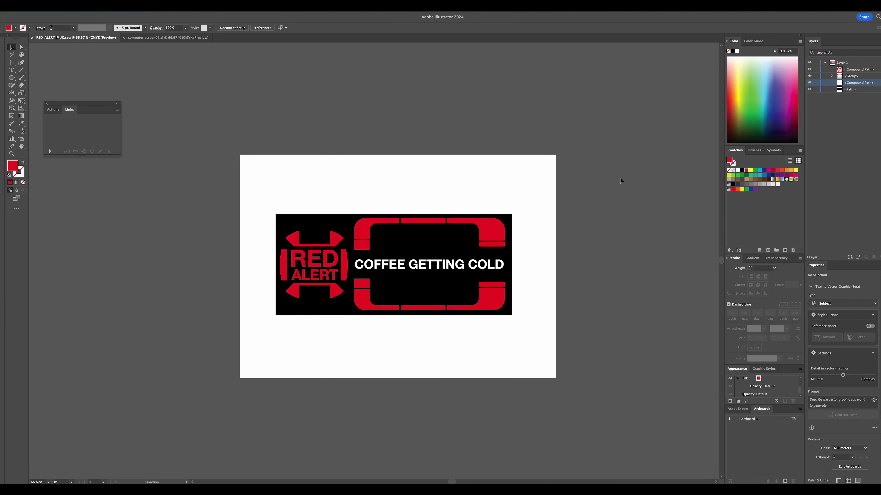
key("a")
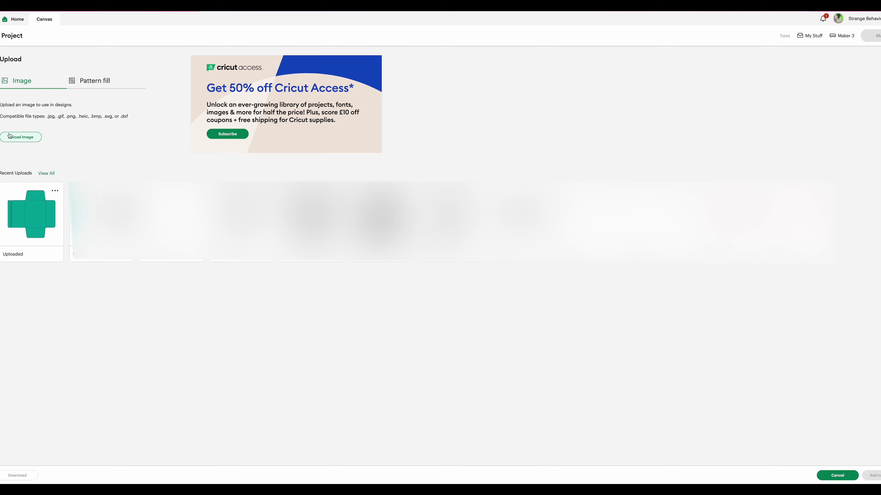
Upload RED_ALERT_MUG.svg via Upload Image by dropping it into the drop zone.
left_click(21, 137)
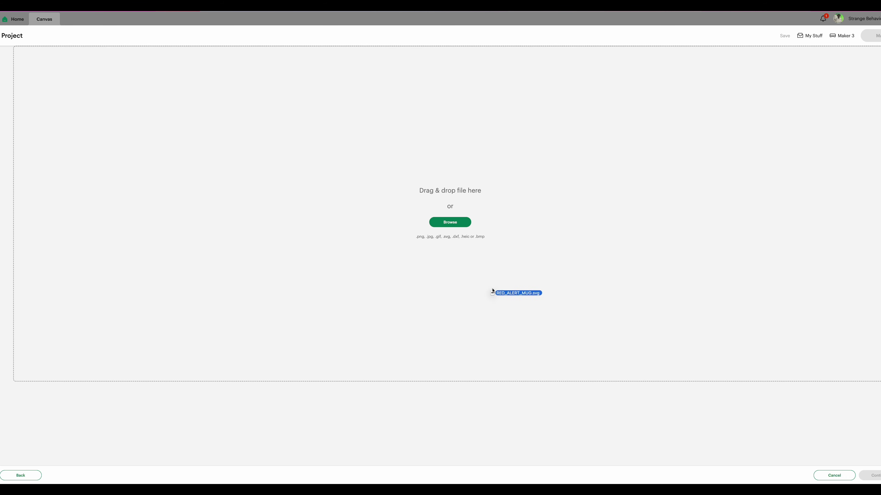
left_click_drag(490, 258, 479, 201)
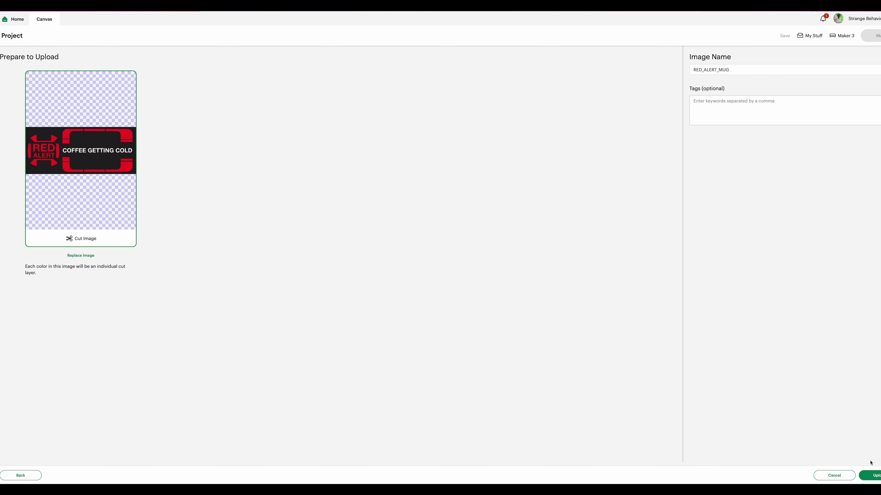
left_click(872, 474)
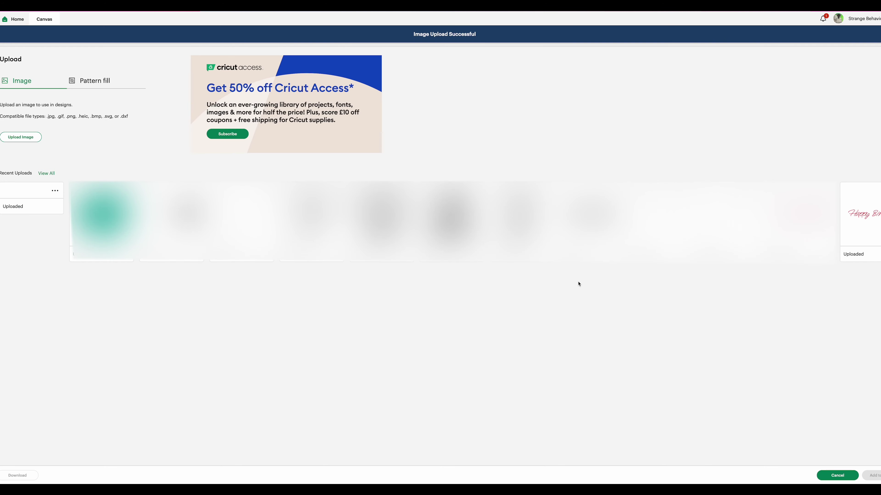
Add the uploaded RED_ALERT_MUG image to the canvas and ungroup it into layers.
left_click(41, 229)
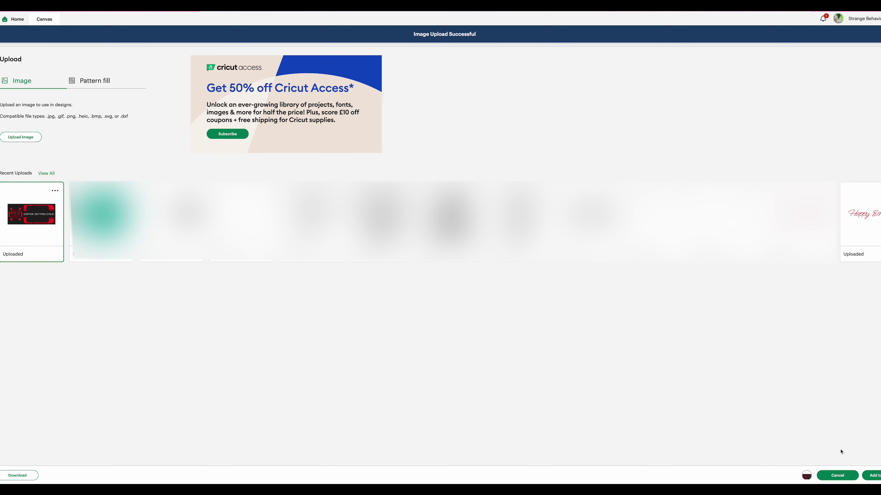
left_click(872, 475)
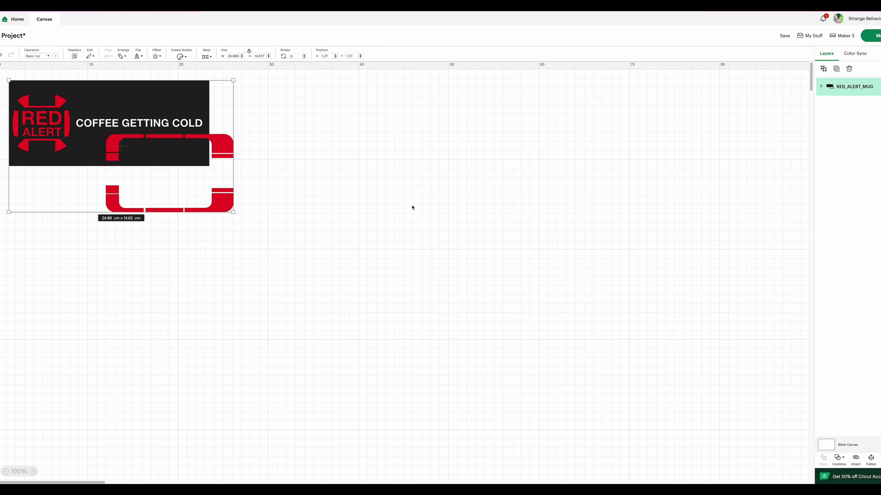
scroll(412, 208, "up", 3)
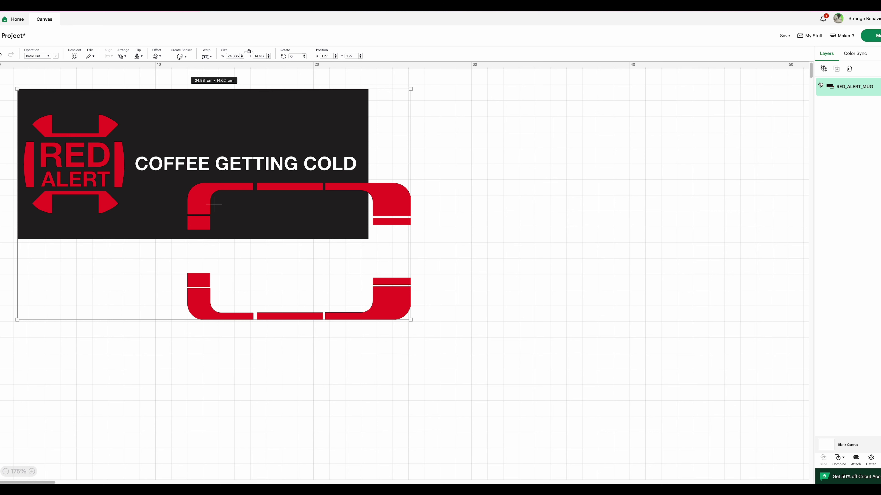
left_click(821, 68)
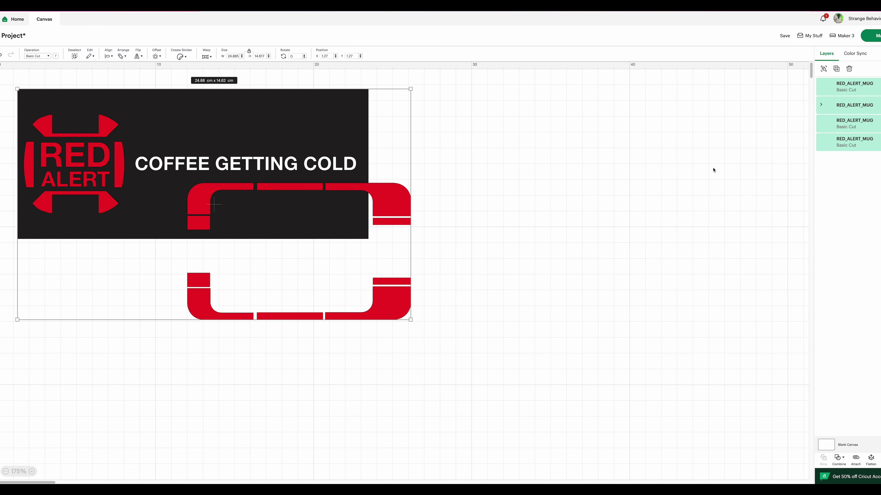
Pick out the red frame piece, then save the project under a mug title.
left_click(688, 187)
left_click(399, 201)
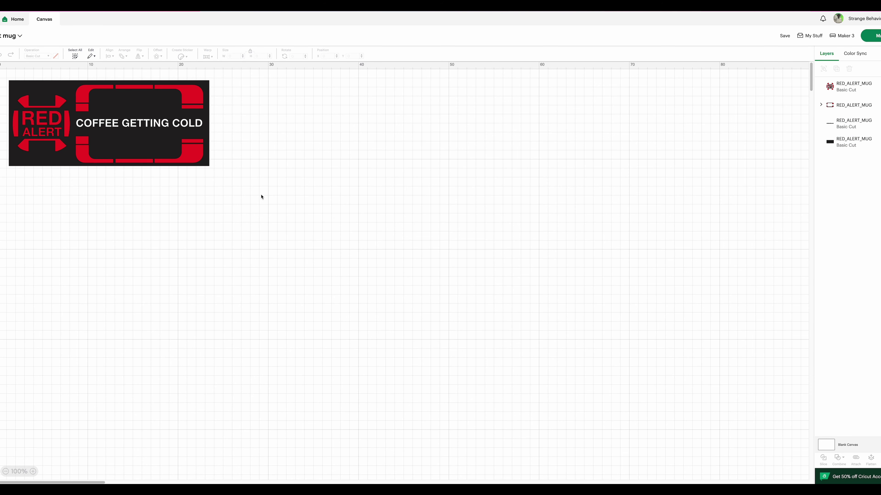
left_click(134, 140)
left_click(555, 140)
left_click(784, 35)
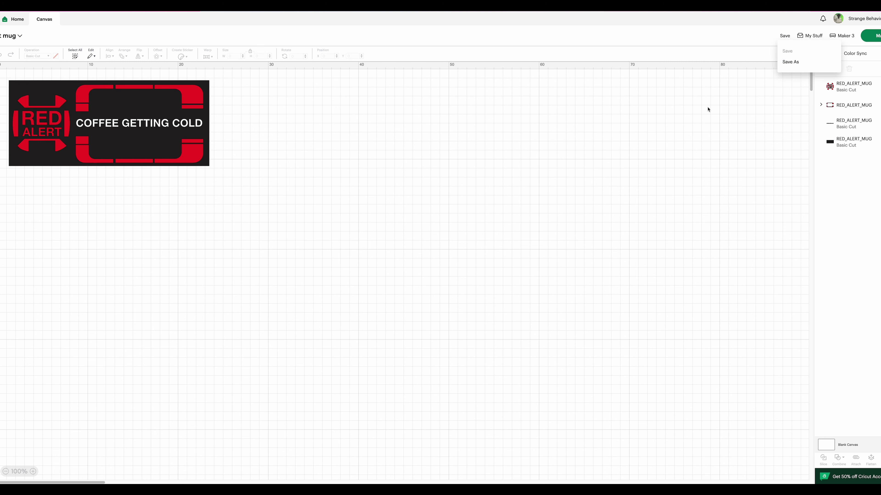
left_click(665, 131)
left_click(784, 36)
left_click(503, 177)
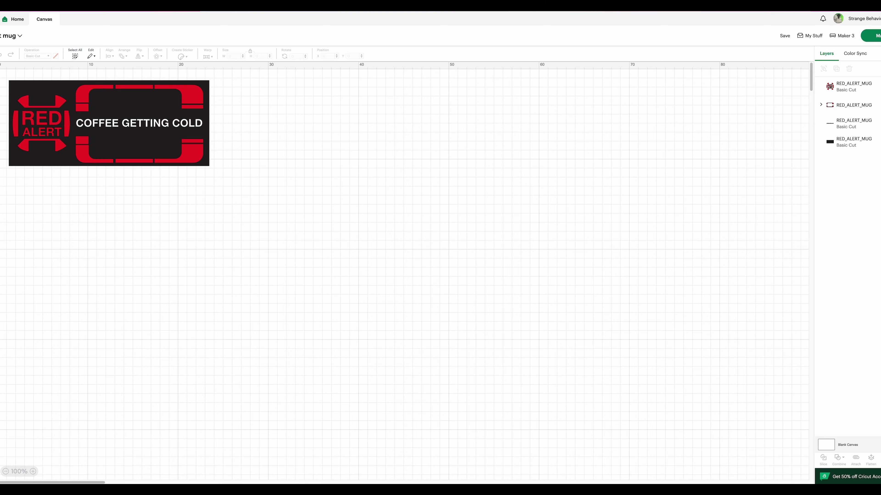
Open the bookmarked Mug Design Setup project and keep the Small Straight Edge 12 oz size.
left_click(0, 136)
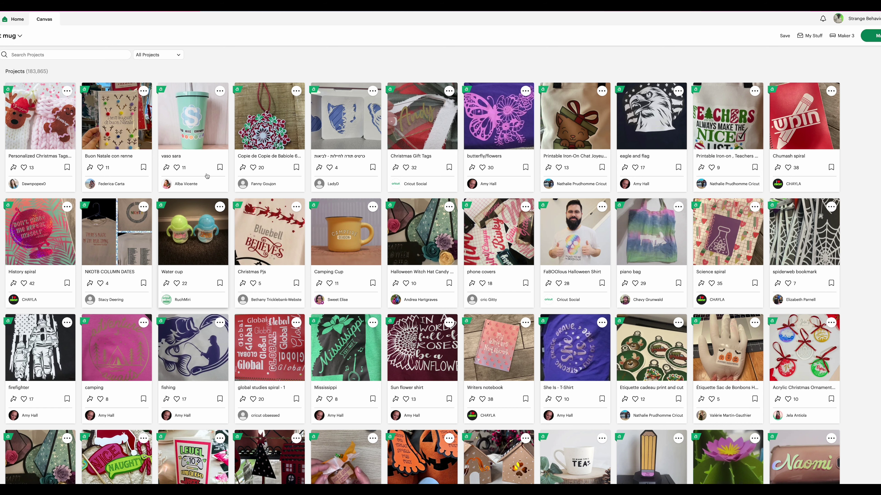
left_click(158, 54)
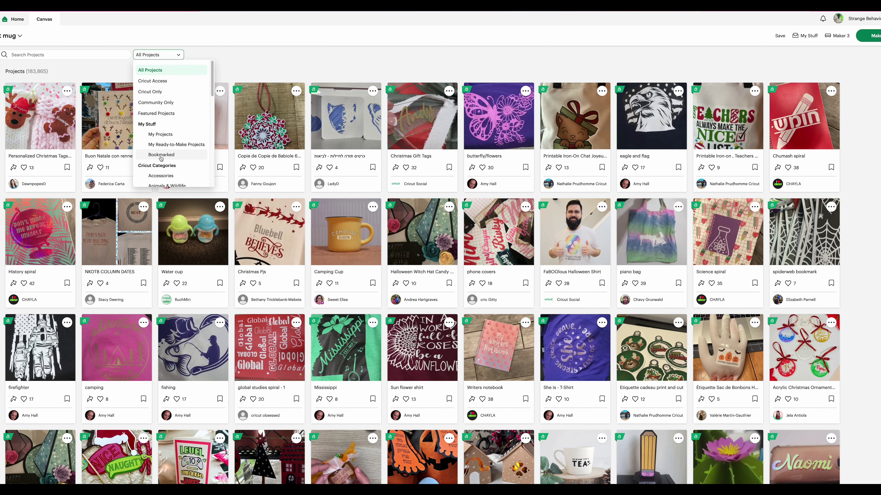
left_click(160, 155)
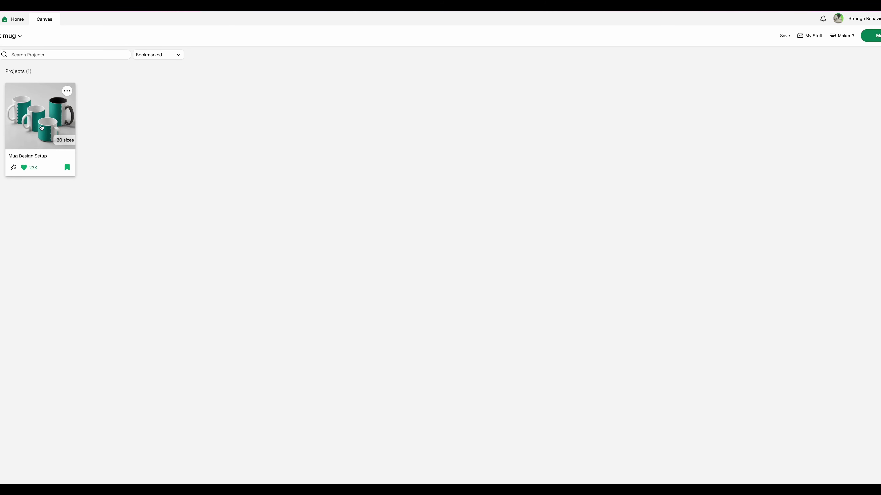
left_click(41, 129)
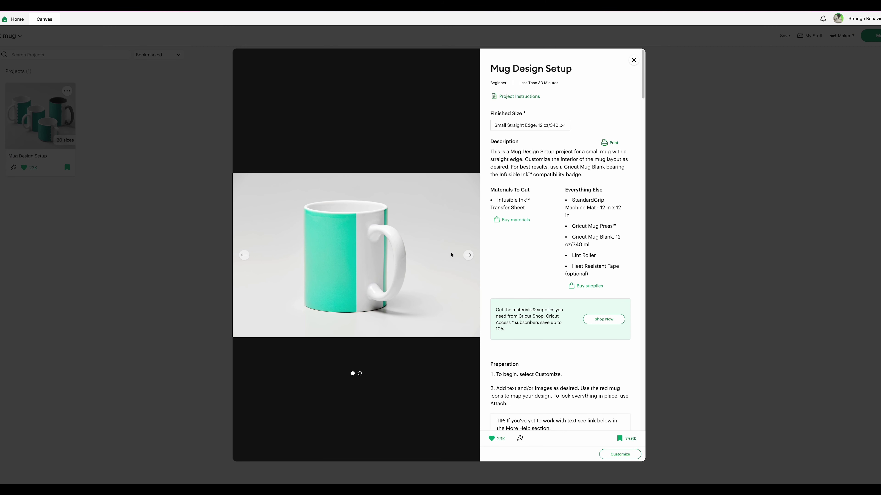
left_click(564, 126)
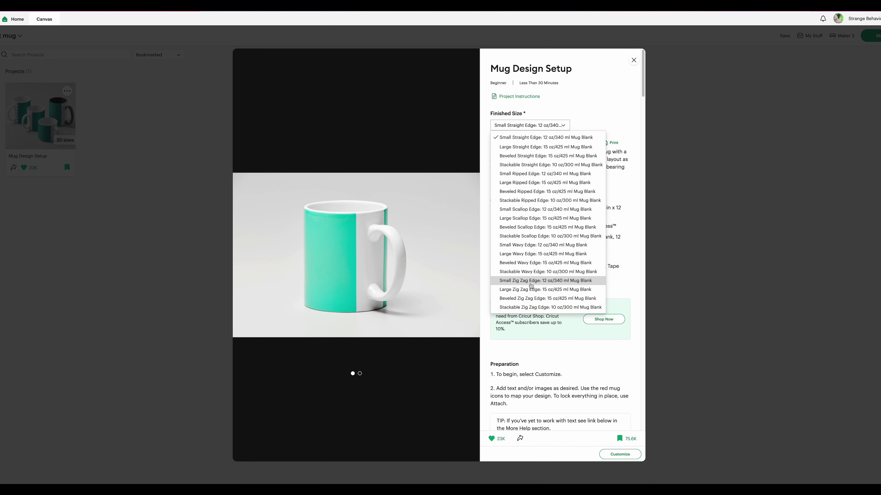
left_click(539, 140)
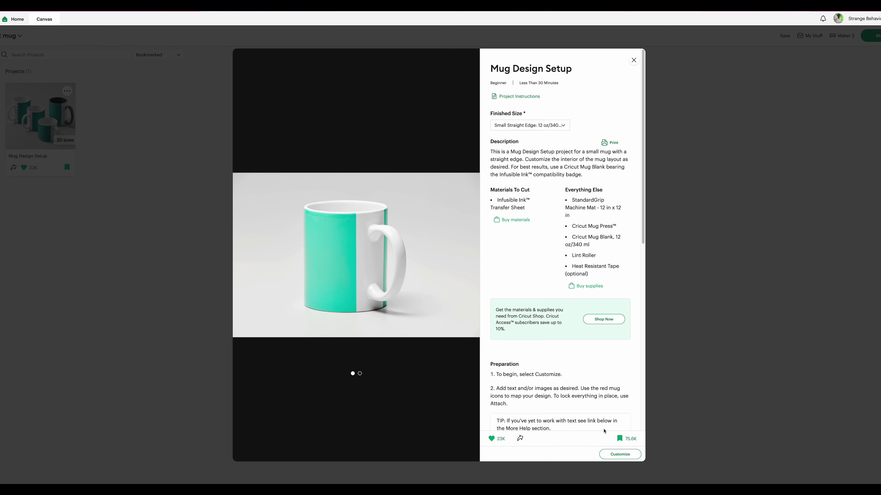
Open the mug template in the editor and select the whole template for copying.
left_click(620, 455)
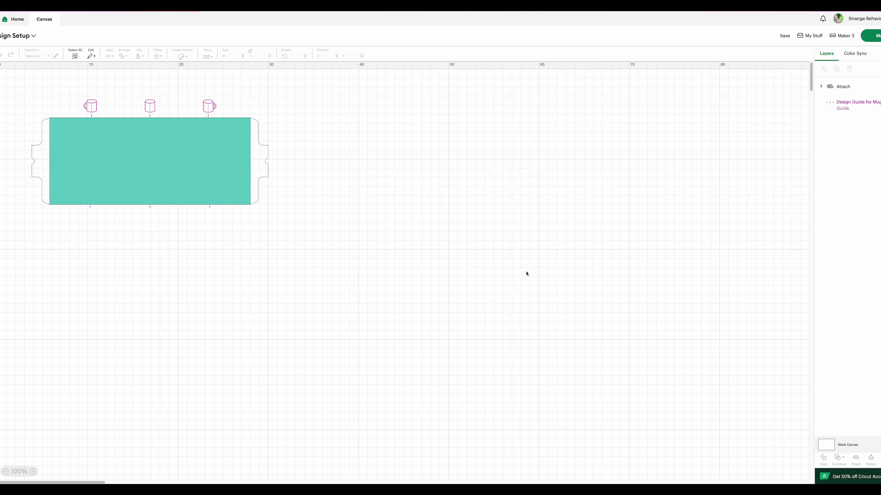
left_click_drag(323, 105, 235, 227)
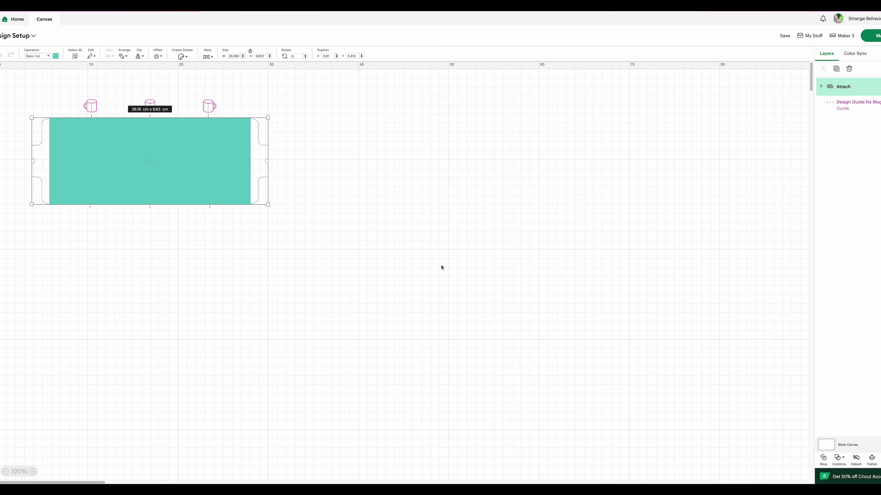
left_click(784, 35)
left_click(17, 19)
Open the red alert mug project and place the template below the design.
left_click(149, 167)
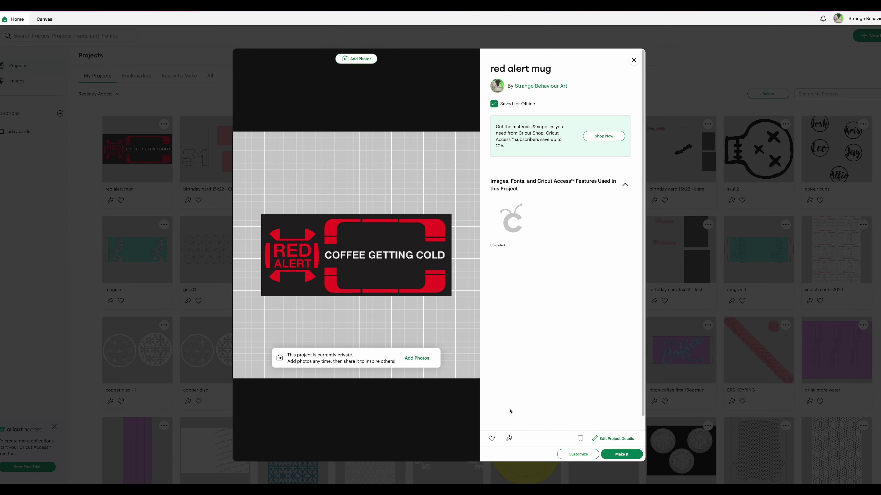
left_click(577, 455)
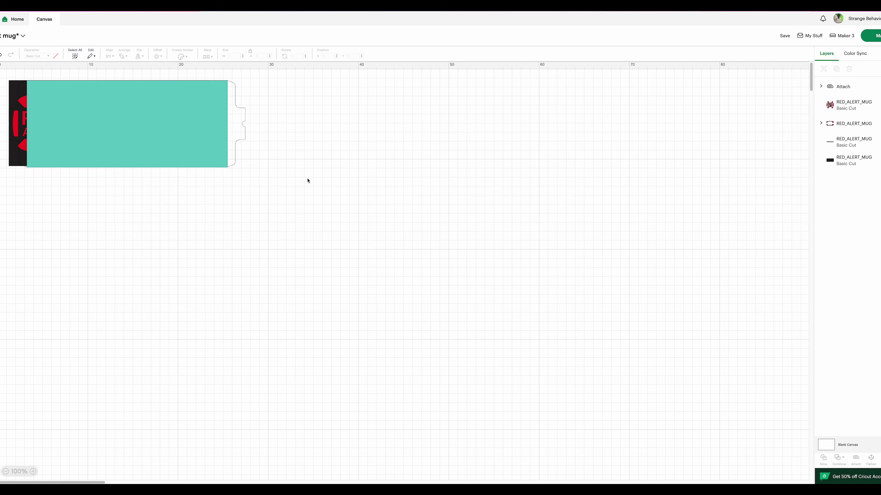
left_click_drag(303, 197, 216, 141)
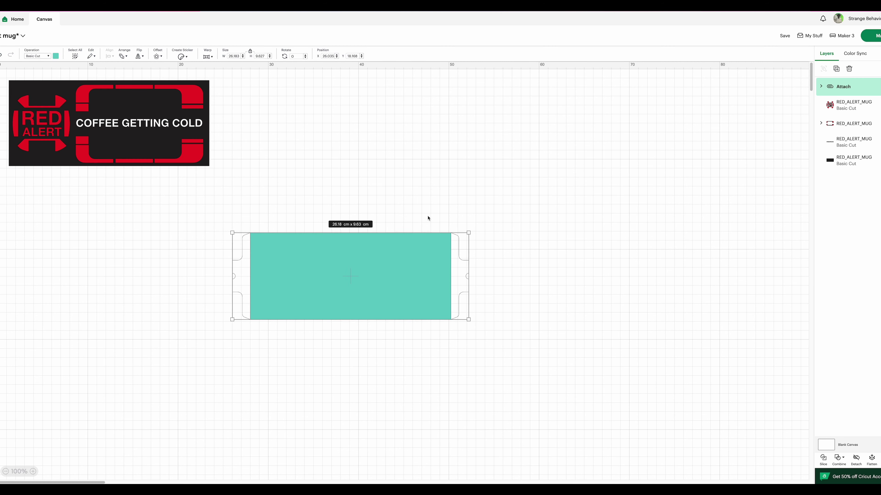
left_click(499, 213)
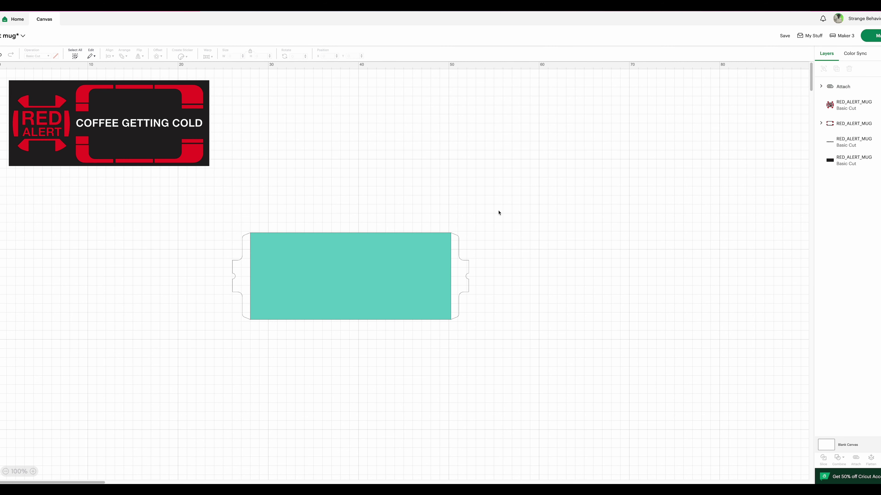
Undo the template's last move and detach the teal panel from its ripped-edge outline.
key("ctrl+z")
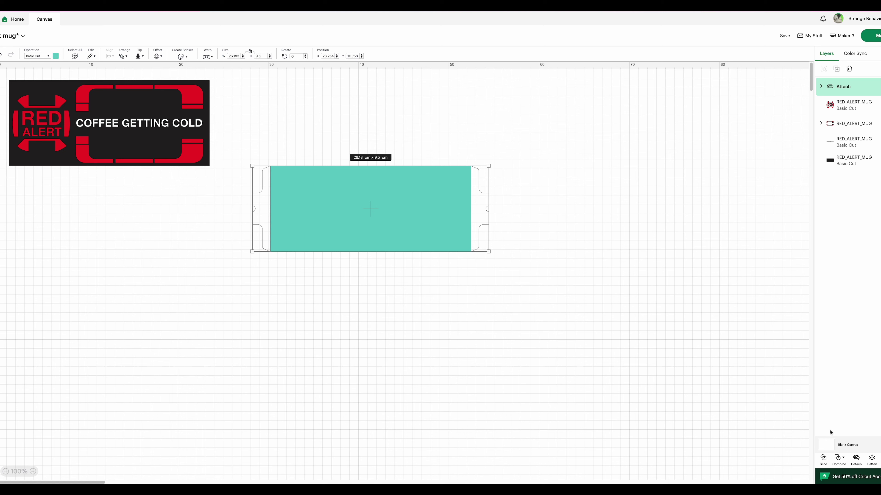
left_click(855, 458)
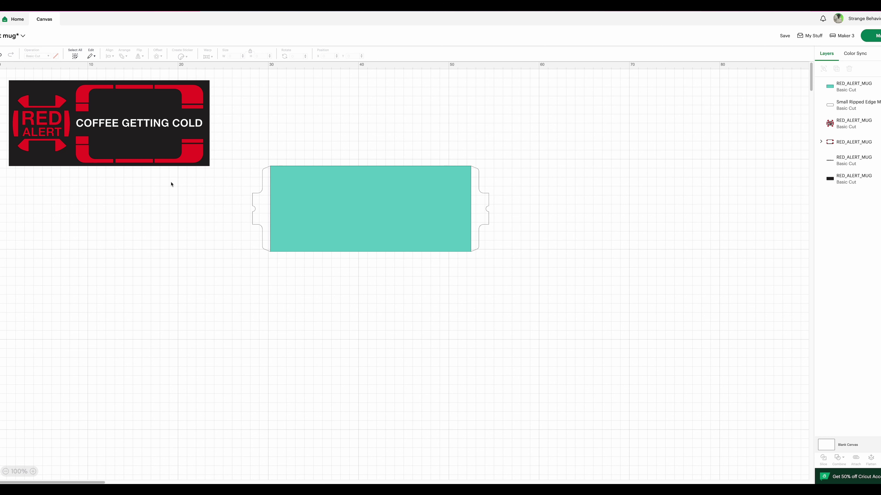
Move the teal panel and ripped-edge outline up beside the red design.
left_click_drag(293, 120, 392, 201)
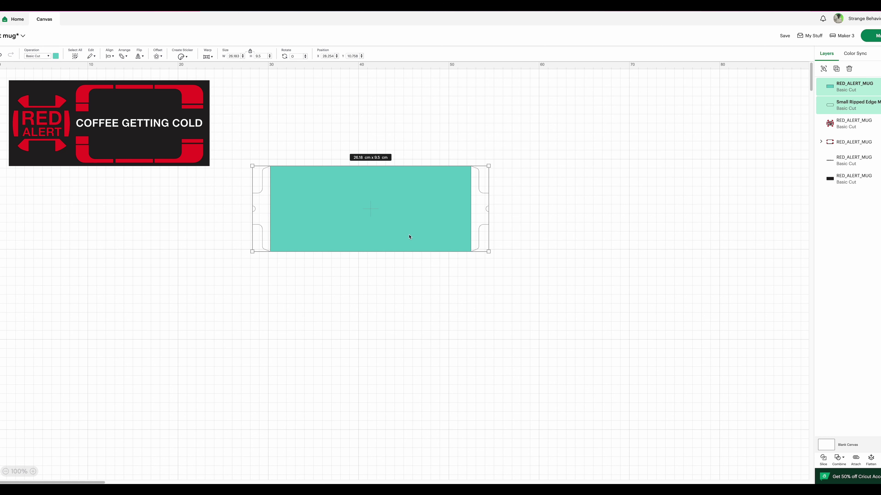
left_click_drag(409, 237, 404, 164)
left_click(242, 263)
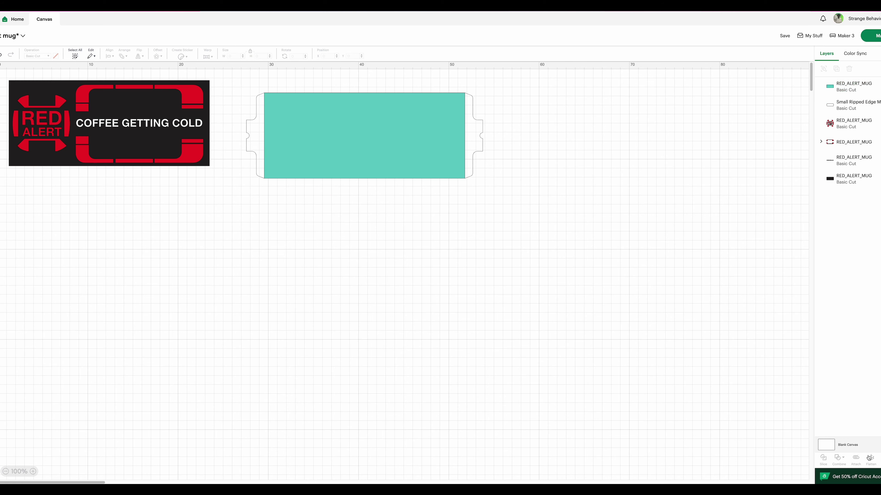
Zoom in on the teal mug wrap and check the teal rectangle and red frame-and-text group.
left_click(33, 472)
left_click(33, 472)
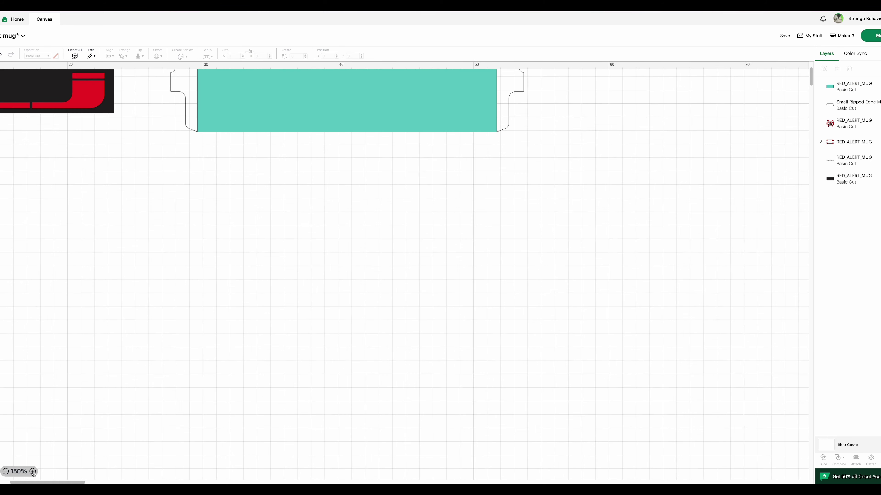
left_click(33, 472)
scroll(325, 358, "left", 10)
scroll(324, 358, "up", 5)
scroll(413, 345, "right", 2)
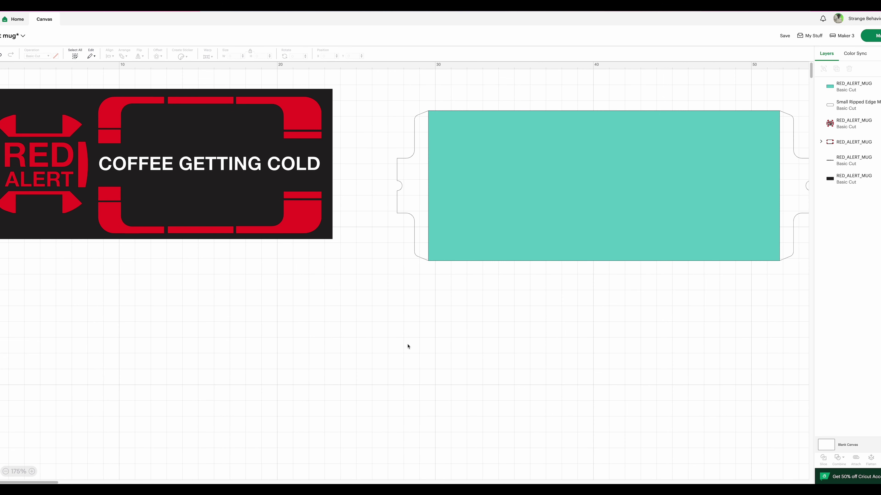
left_click(473, 225)
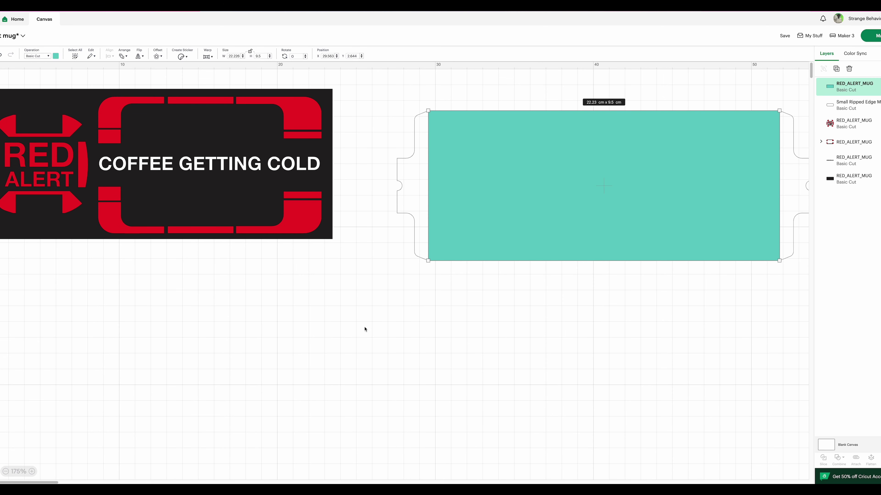
left_click(299, 311)
left_click(238, 197)
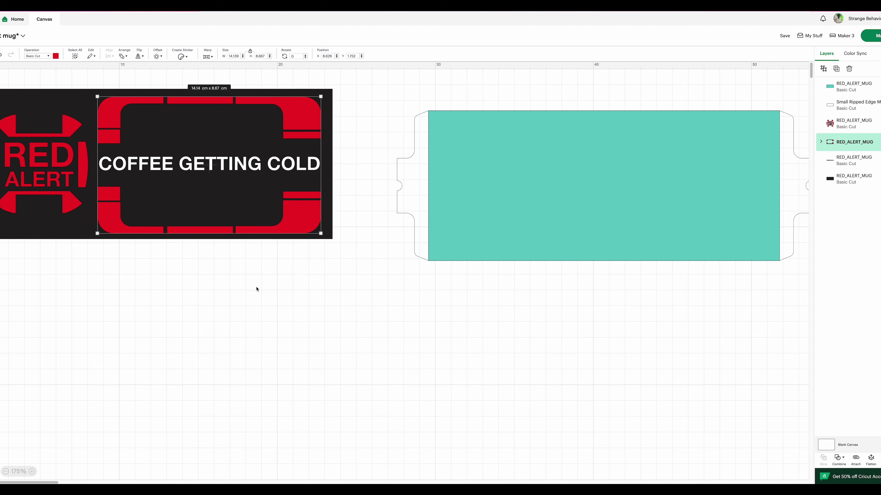
left_click(320, 308)
Select the Small Ripped Edge mug outline and turn its layer visibility off.
scroll(333, 311, "right", 5)
scroll(332, 311, "down", 1)
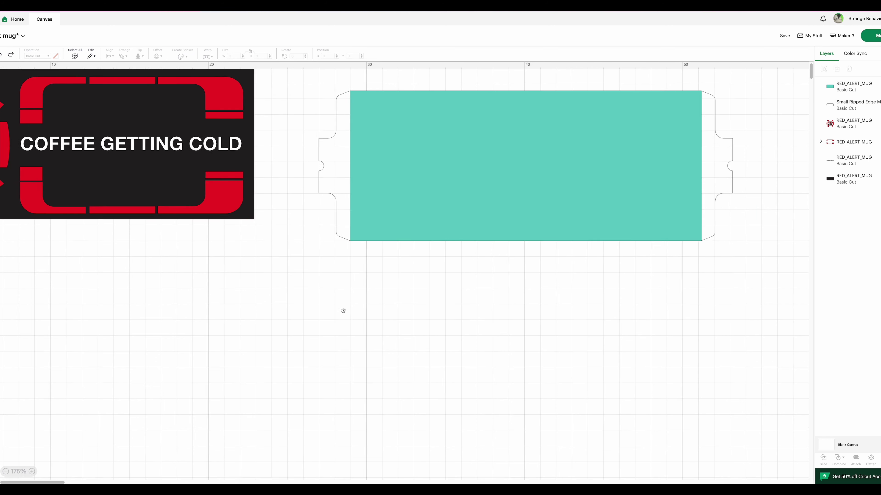
left_click(554, 199)
left_click(684, 252)
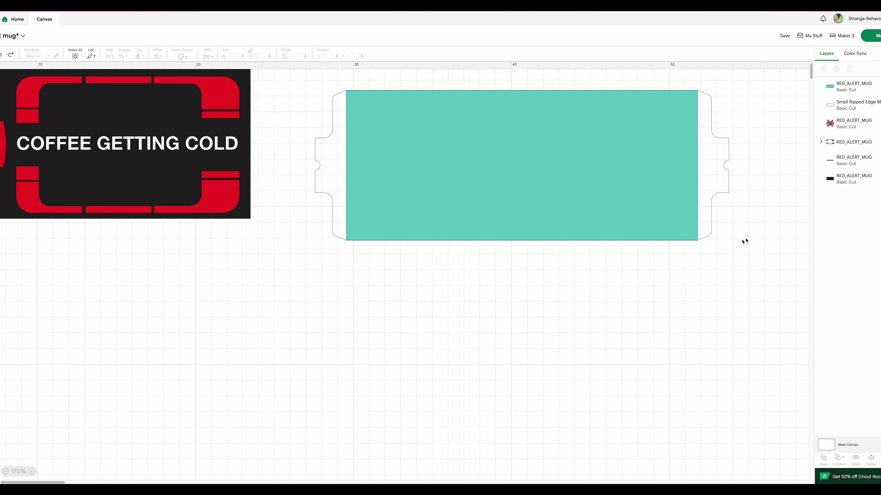
scroll(607, 285, "right", 2)
left_click_drag(739, 165, 690, 196)
left_click(877, 105)
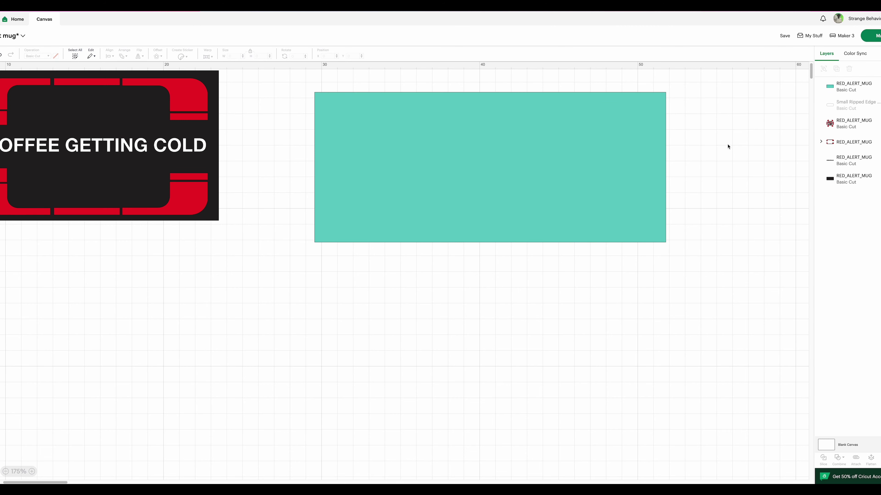
scroll(664, 271, "left", 4)
scroll(513, 297, "up", 2)
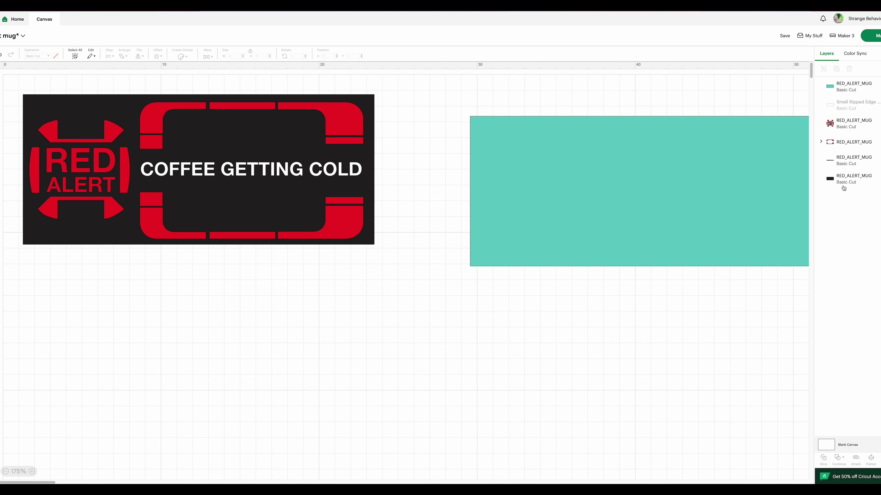
Hide the black background rectangle and discard a trial duplicate of the red design.
left_click(875, 177)
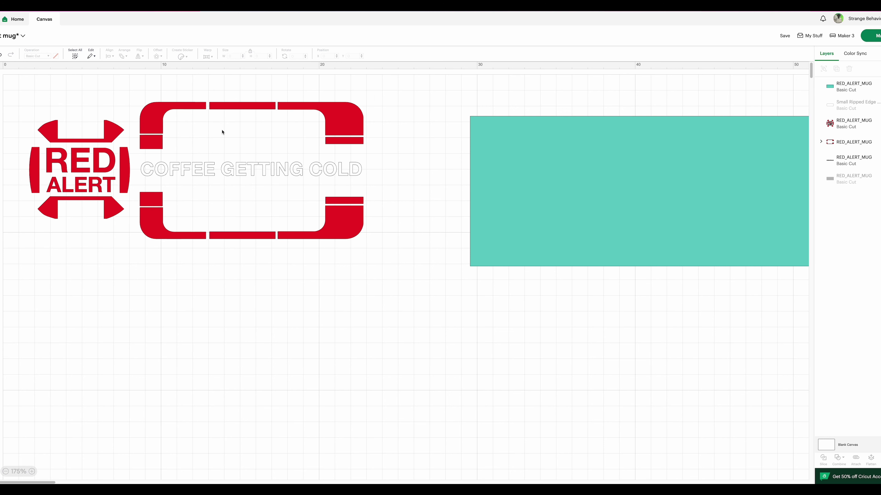
left_click_drag(7, 106, 501, 425)
key("ctrl+d")
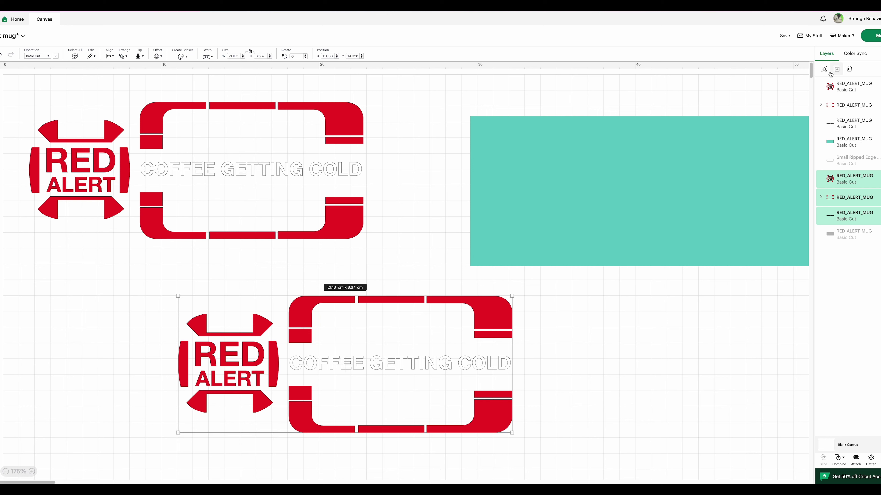
left_click(824, 69)
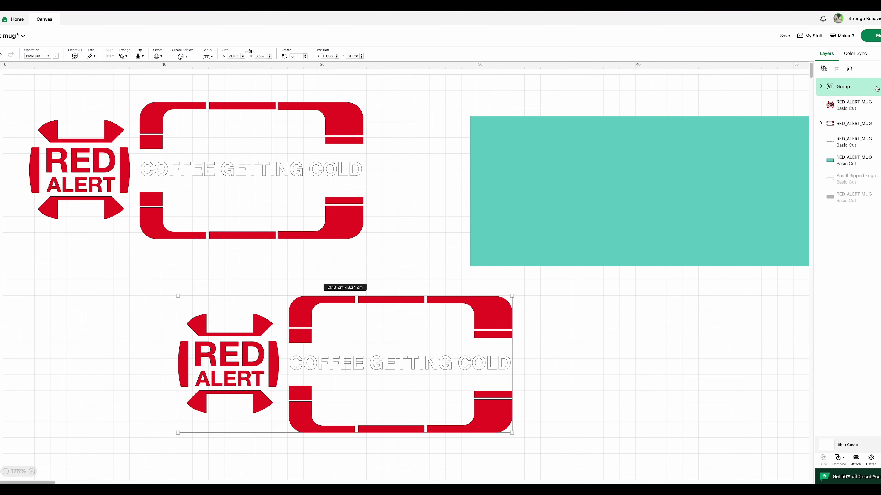
key("Delete")
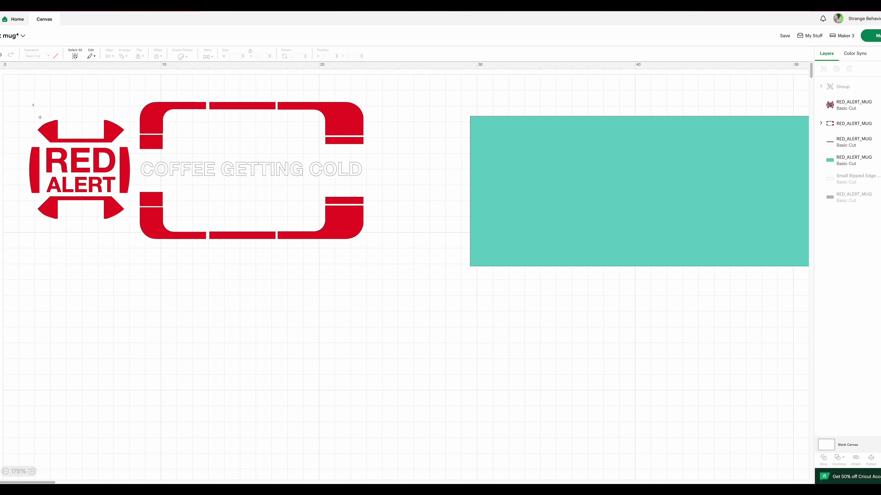
Group the red logo, frame and text and align them centred on the teal rectangle.
left_click_drag(32, 102, 372, 248)
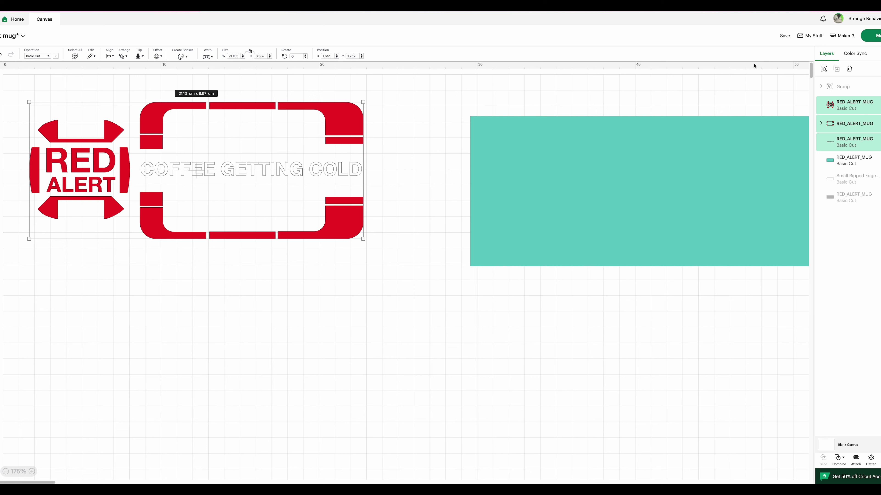
left_click(820, 69)
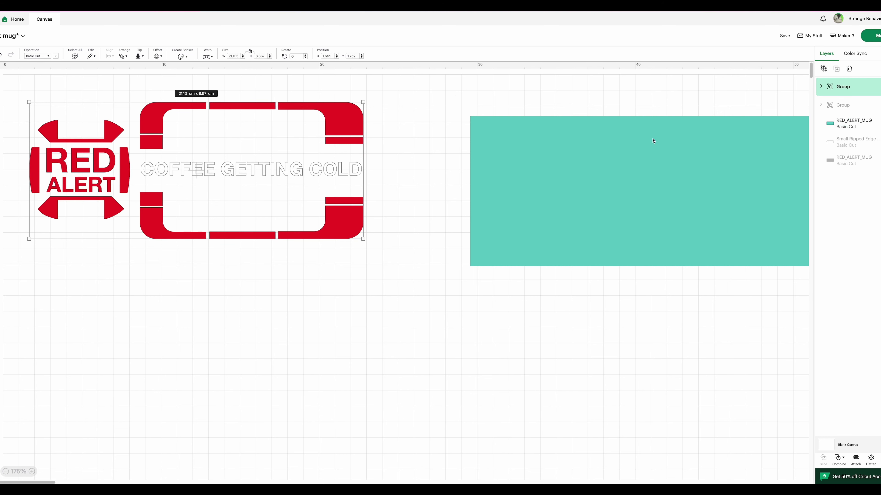
left_click(530, 206, "shift")
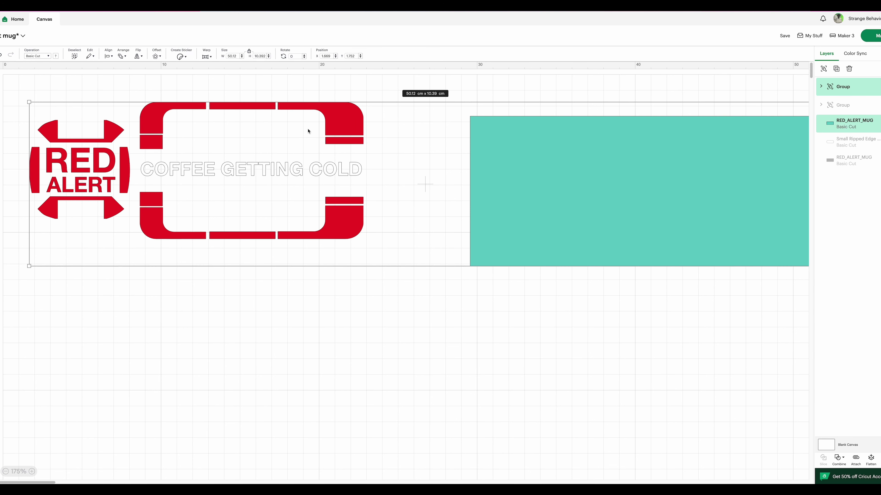
left_click(109, 56)
left_click(117, 146)
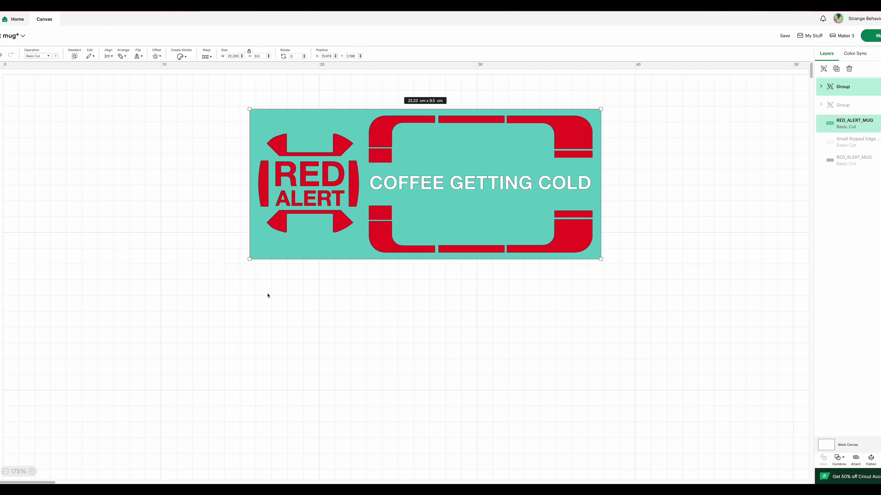
left_click(388, 344)
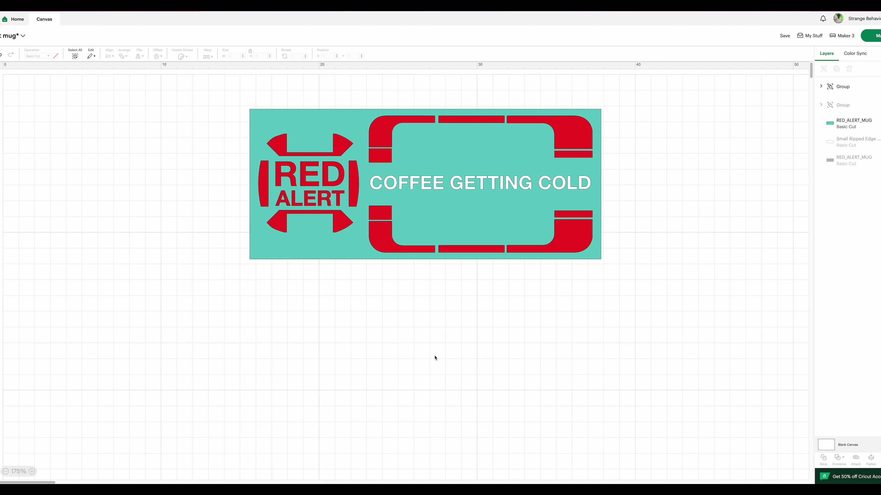
scroll(668, 239, "right", 2)
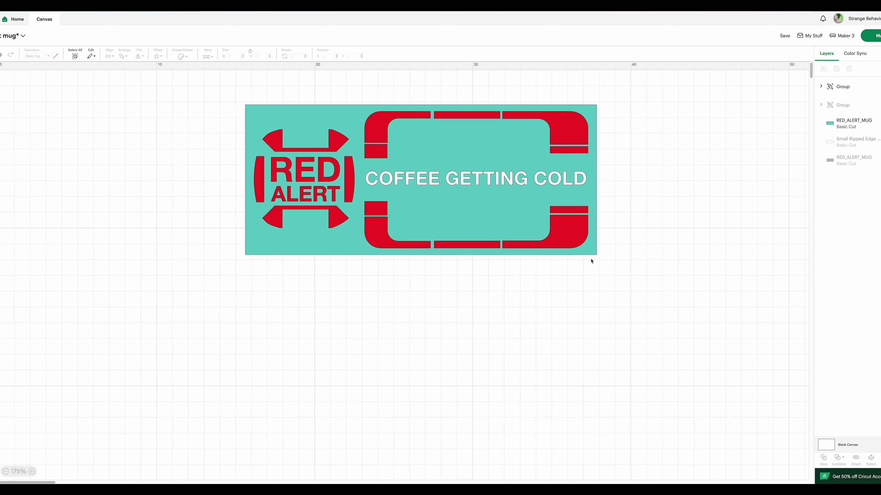
scroll(219, 266, "right", 1)
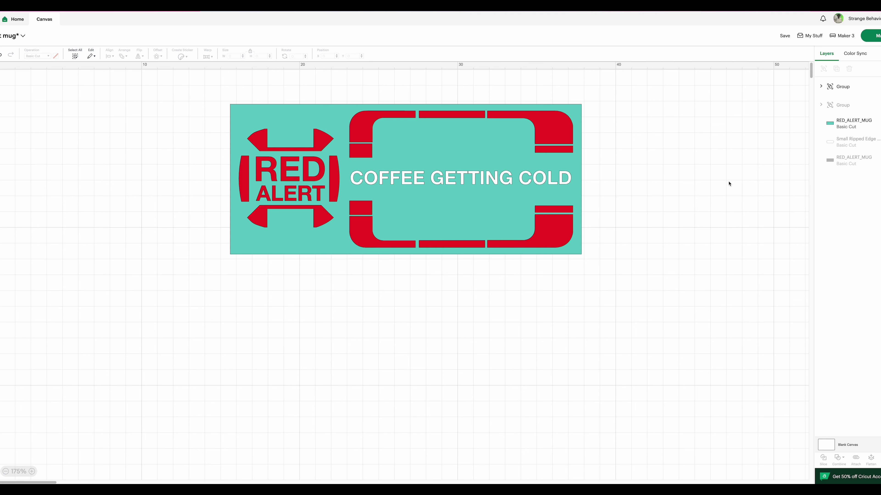
Ungroup the red design and slice the RED ALERT logo out of the teal rectangle.
left_click(556, 136)
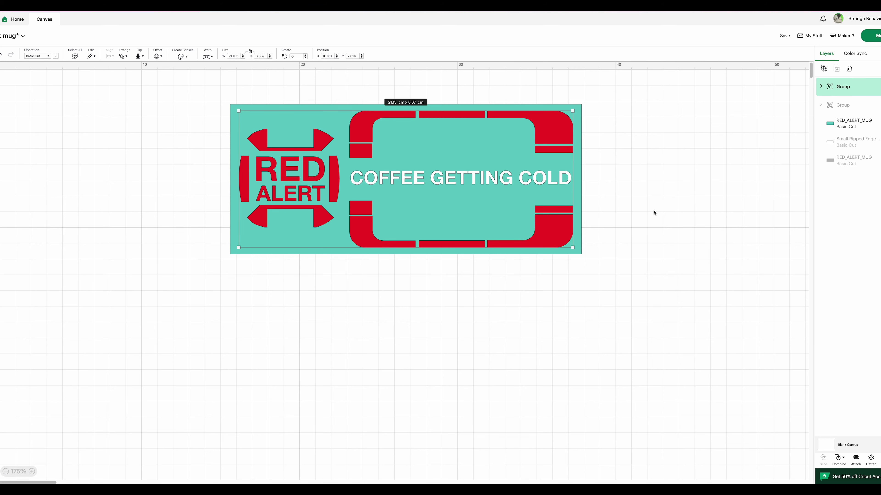
right_click(562, 130)
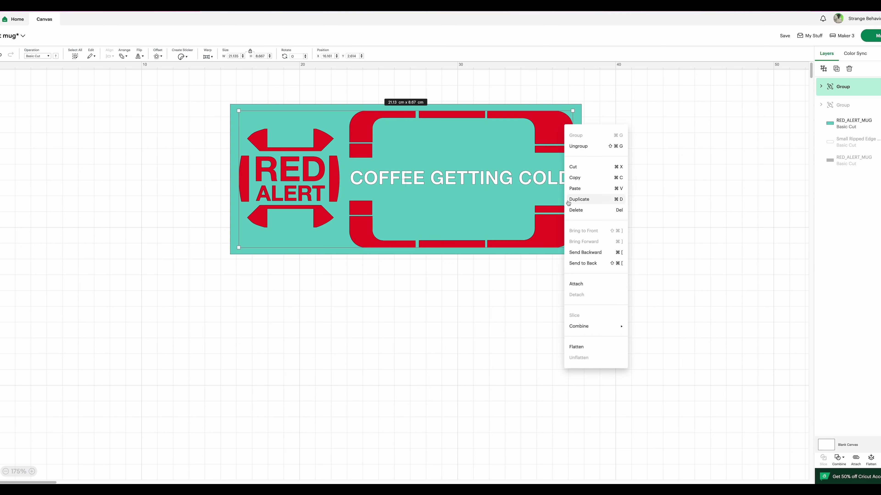
left_click(578, 146)
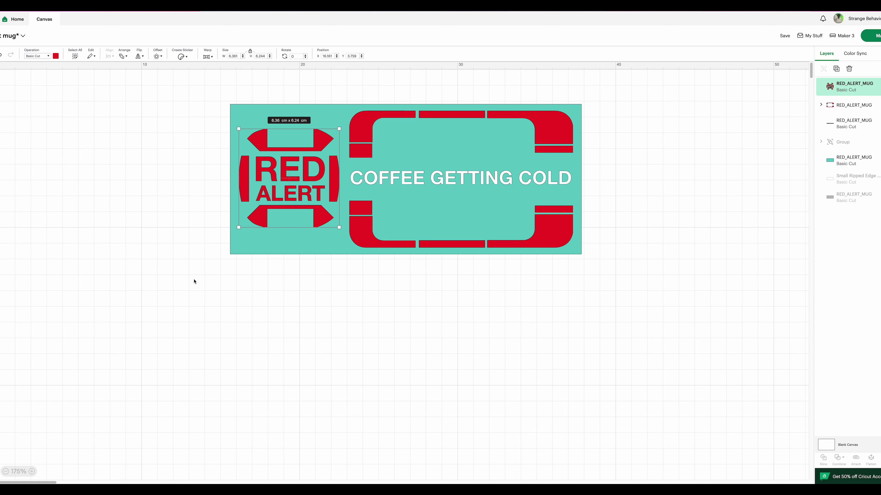
left_click(244, 252)
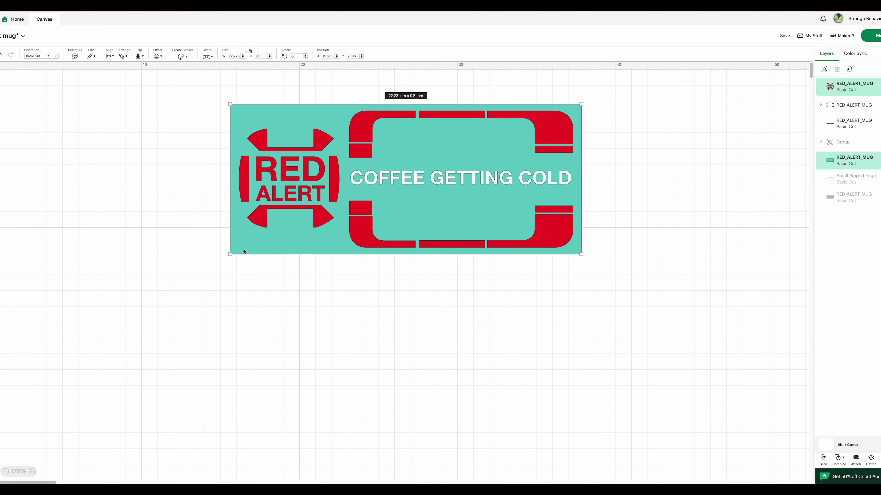
left_click(820, 459)
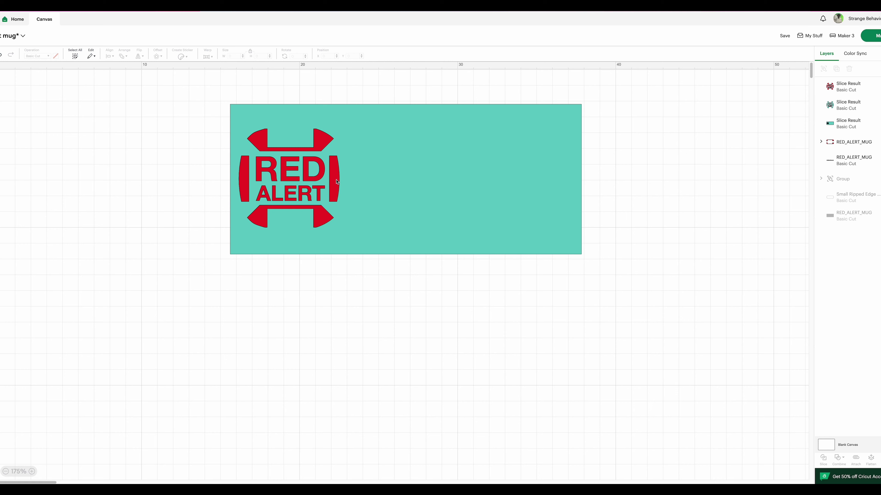
Move the red logo to the lower left, delete the leftover piece, and send the teal rectangle to back.
left_click_drag(339, 182, 149, 293)
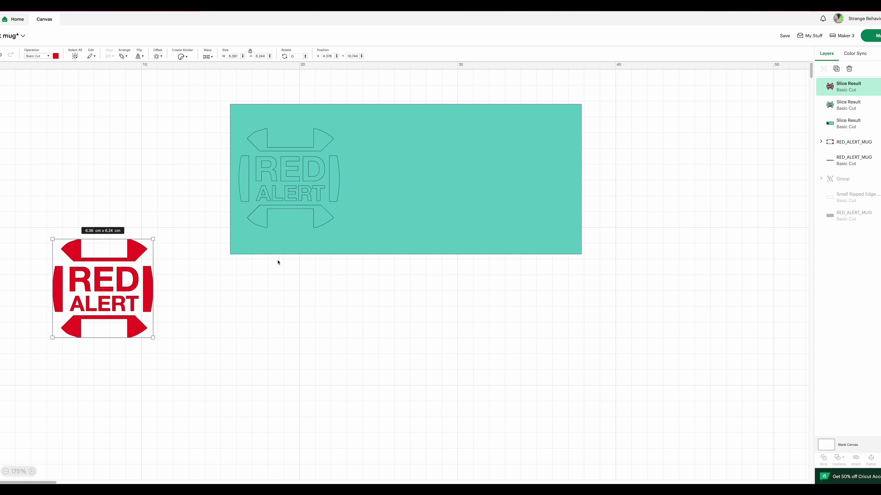
left_click(333, 179)
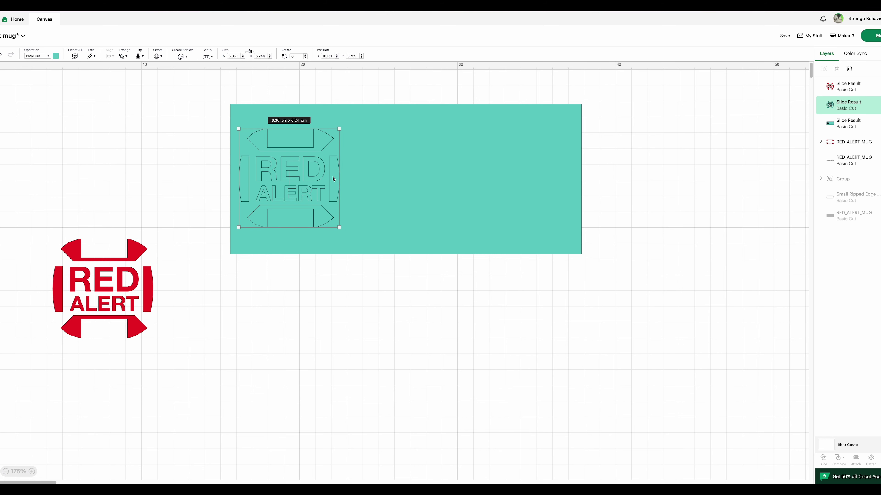
key("Delete")
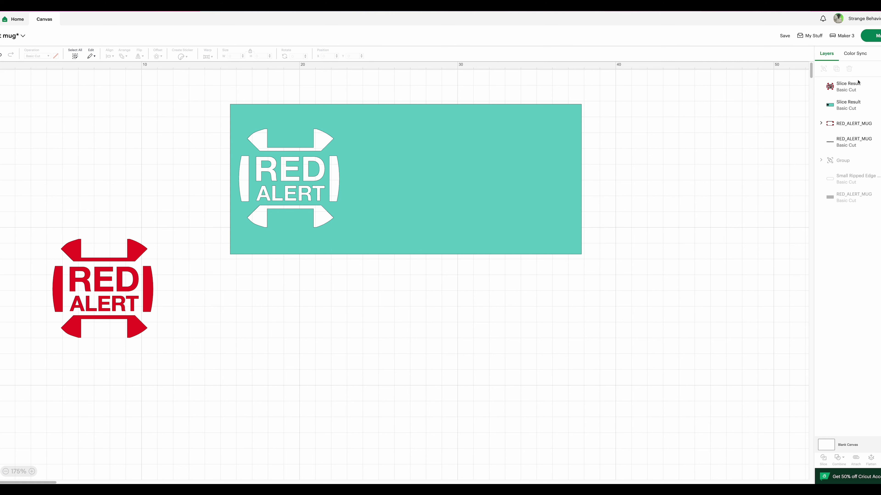
left_click(849, 107)
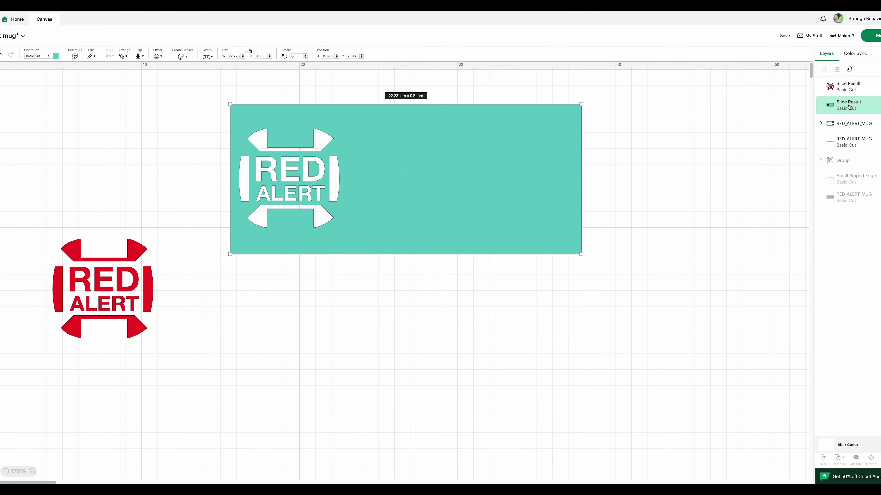
right_click(849, 107)
left_click(813, 265)
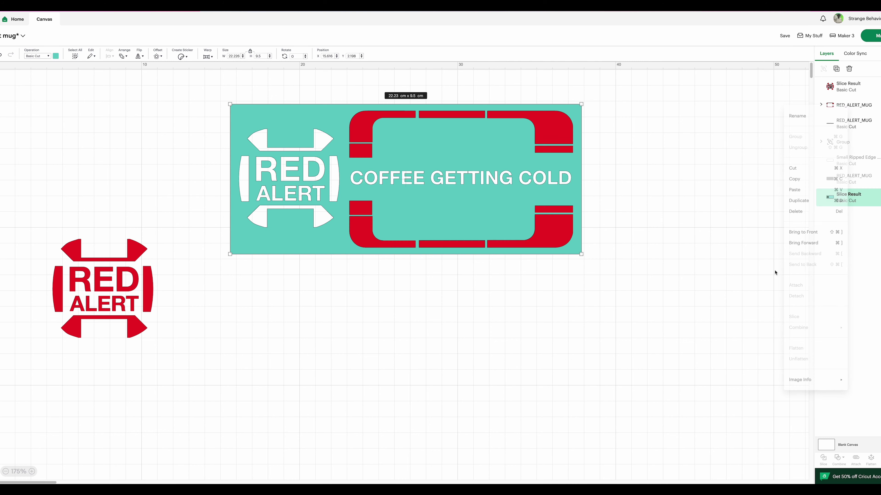
Ungroup the red frame and slice COFFEE GETTING COLD out of the teal rectangle, deleting the white piece.
left_click(506, 184)
right_click(506, 184)
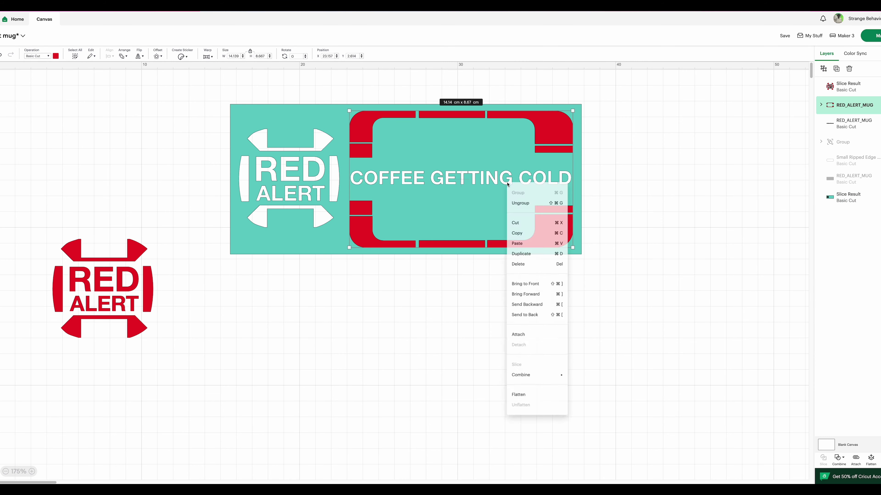
left_click(522, 204)
left_click(509, 180)
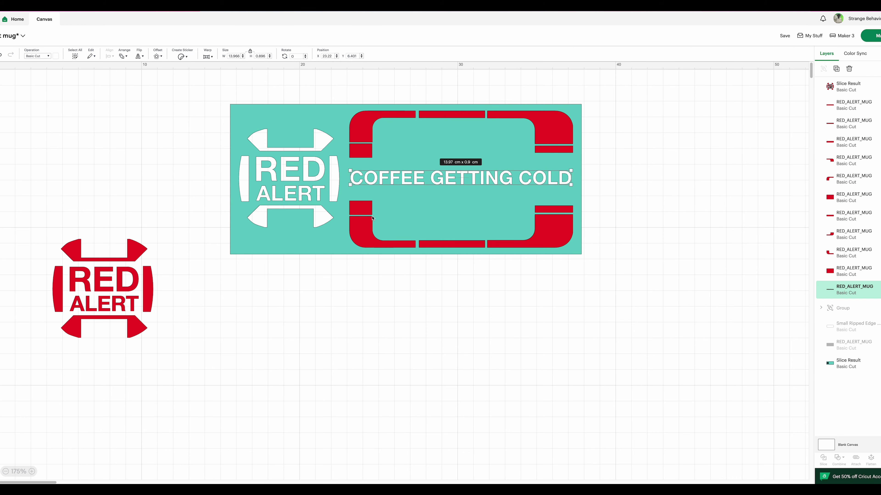
left_click(248, 245, "shift")
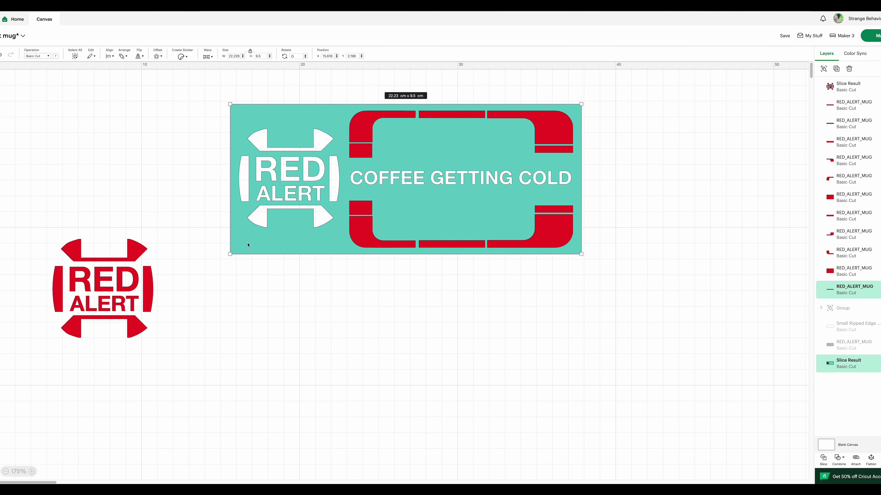
left_click(823, 459)
key("Delete")
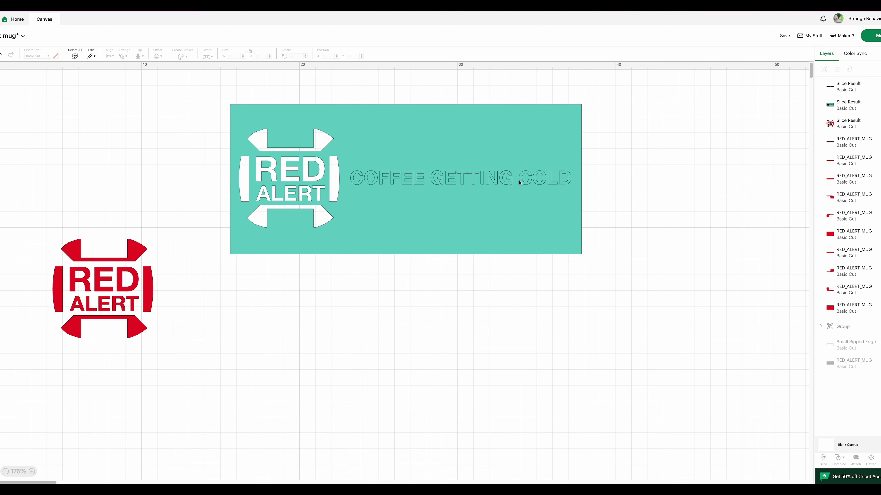
Delete the text outline piece and send the teal panel to back behind the red pieces.
left_click(521, 182)
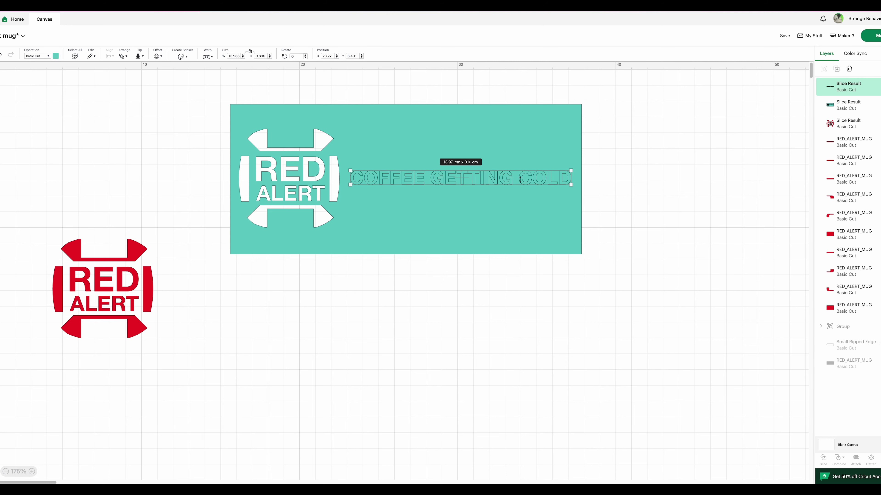
key("Delete")
left_click(521, 181)
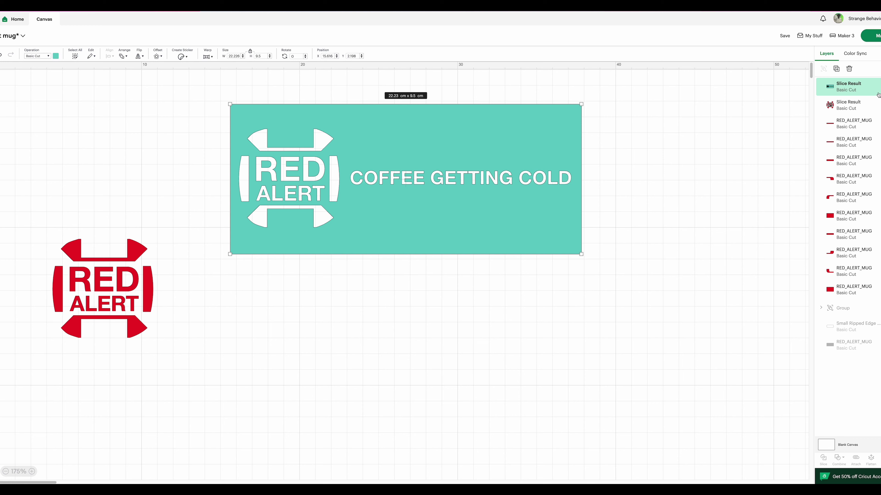
right_click(832, 86)
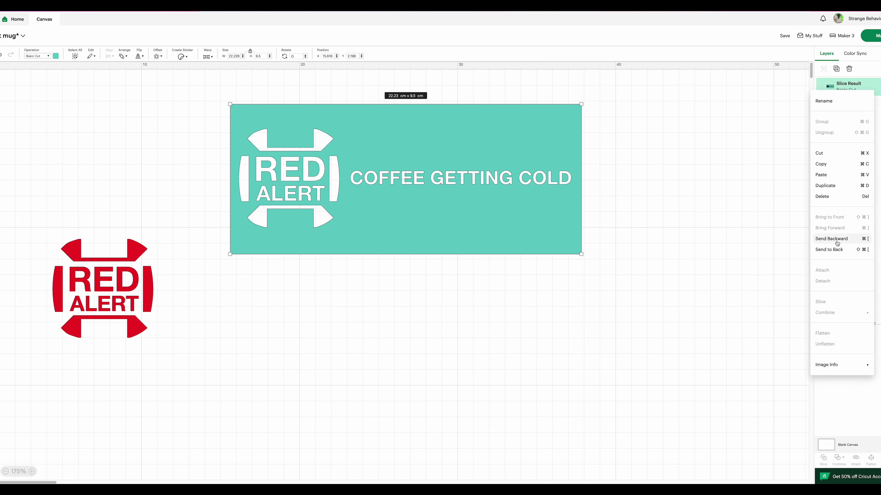
left_click(832, 249)
Select the red corner pieces, bars and small rectangle and Unite them into one shape.
left_click(701, 215)
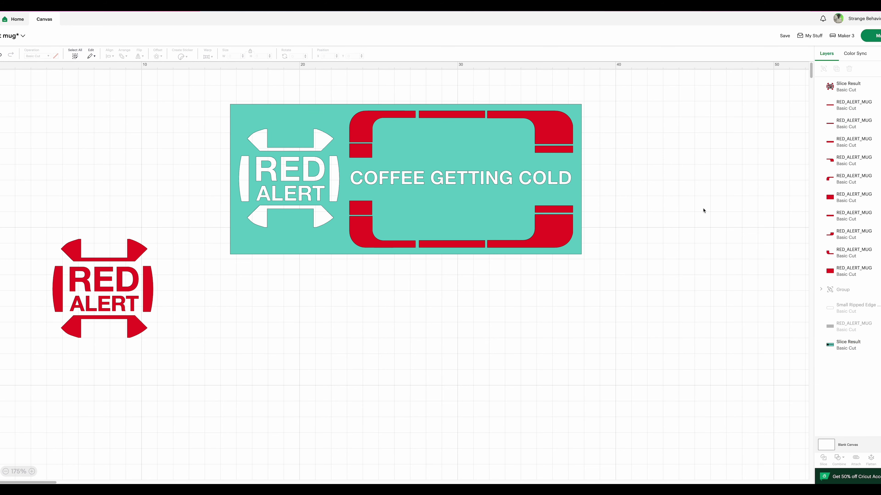
left_click(544, 127)
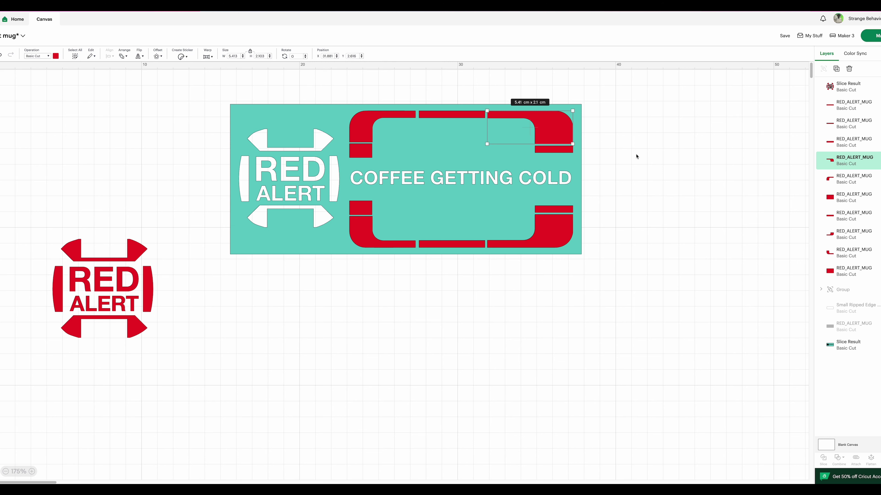
left_click(360, 208)
left_click(375, 242, "shift")
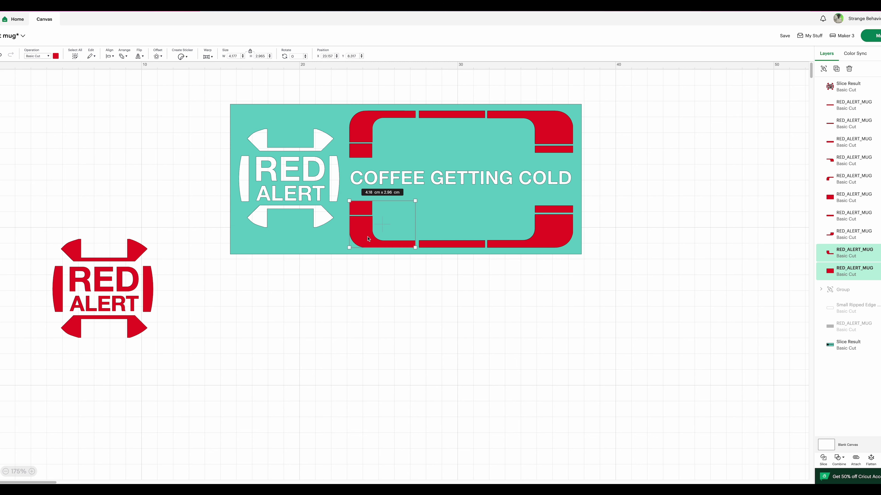
left_click(457, 244, "shift")
left_click(518, 249, "shift")
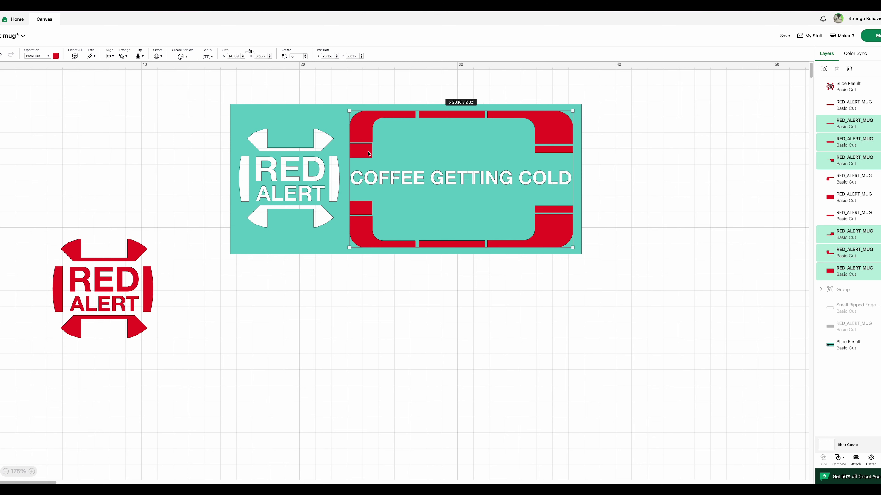
left_click(838, 458)
left_click(854, 411)
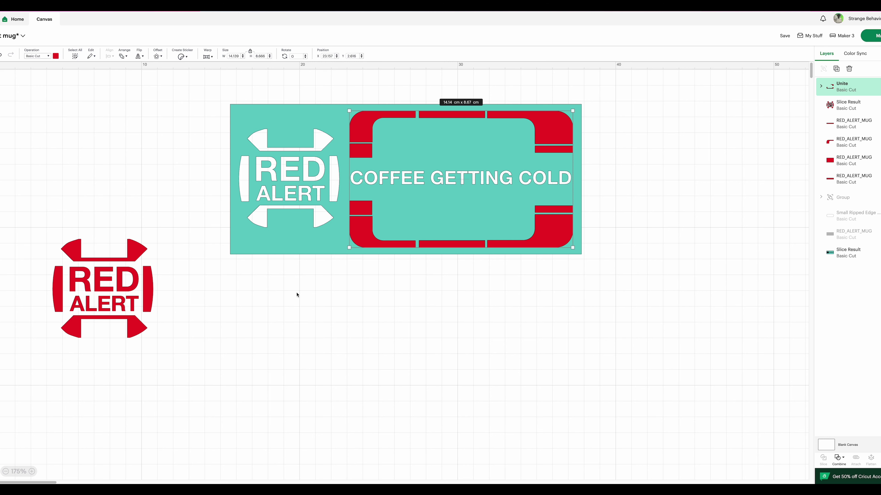
Try slicing the united frame from the teal panel, move the result, then undo the move.
left_click(294, 251, "shift")
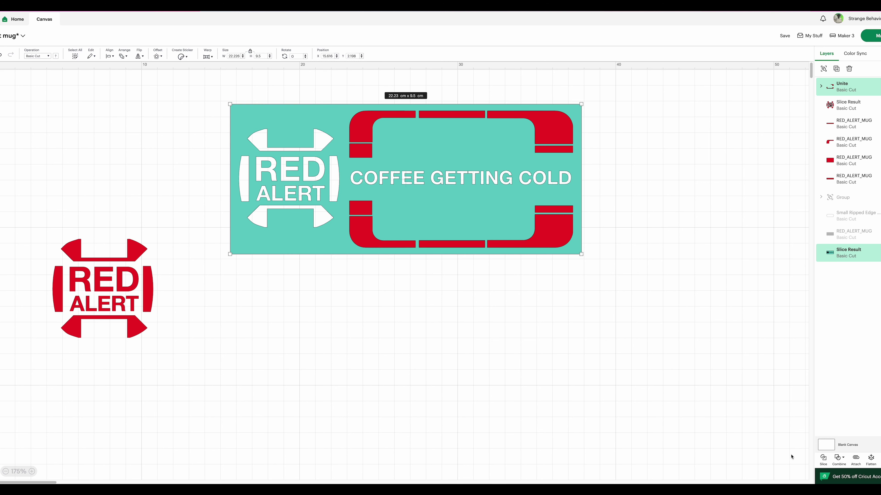
left_click(824, 458)
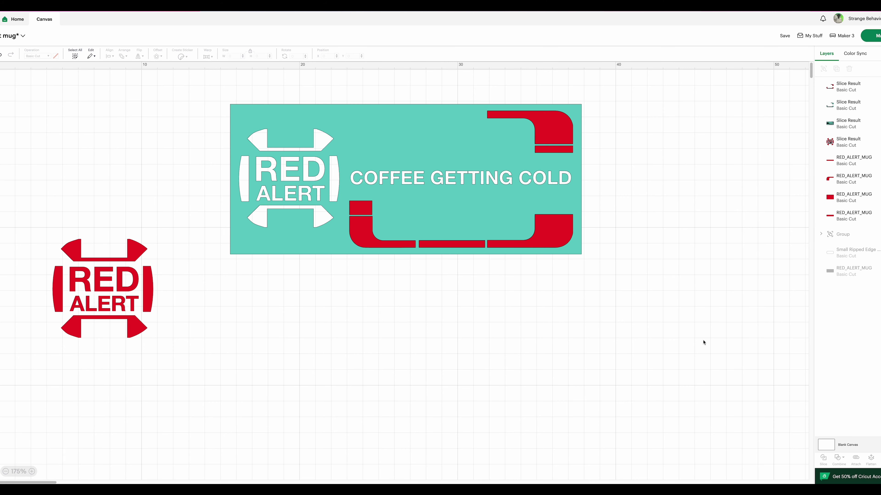
left_click_drag(433, 147, 464, 288)
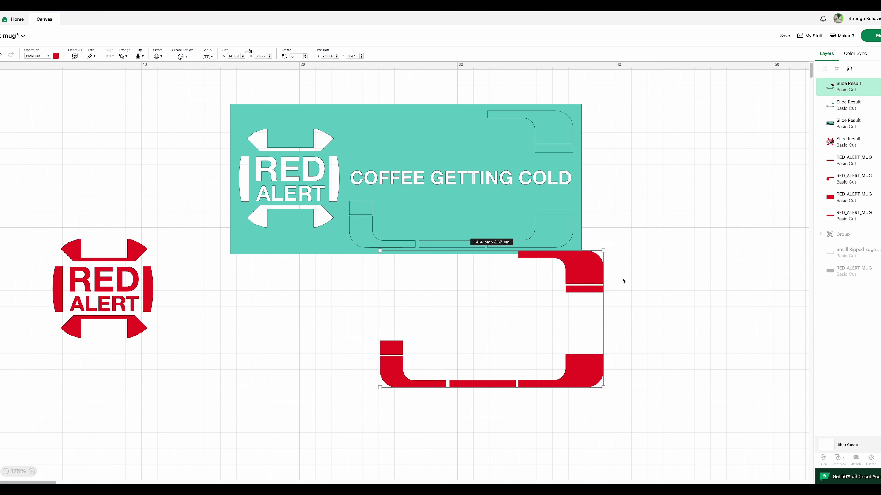
key("ctrl+z")
key("ctrl+z")
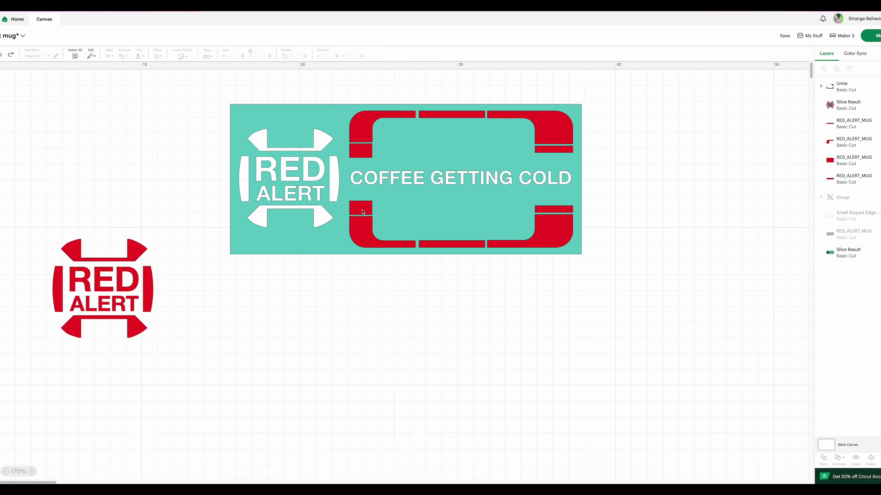
Drag the four loose red frame layers into the Unite group in the Layers panel.
left_click(362, 220)
left_click(593, 219)
left_click(448, 117)
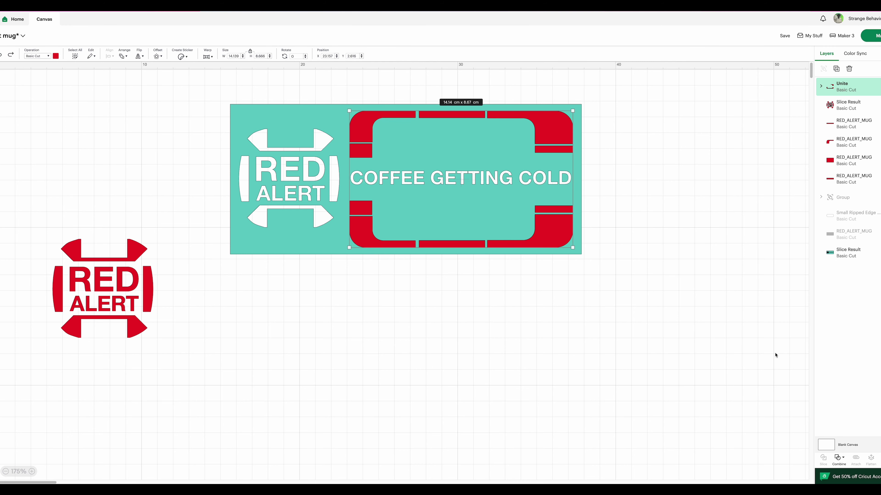
left_click(839, 458)
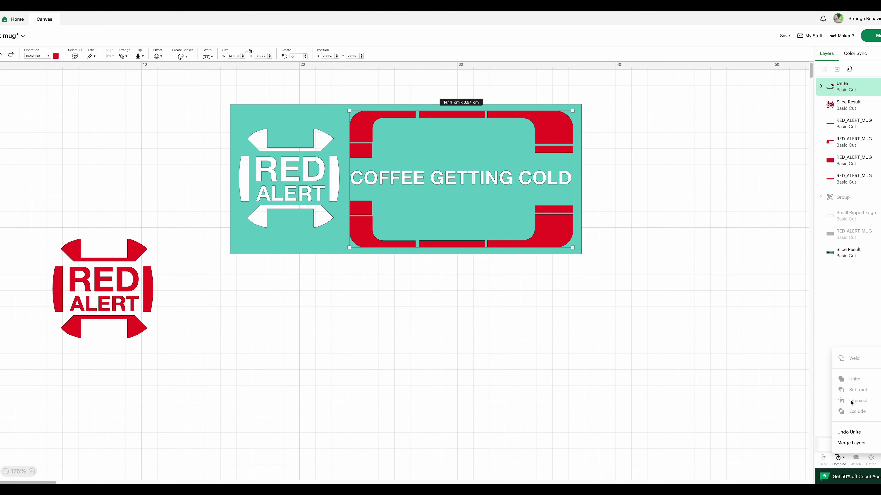
left_click(744, 369)
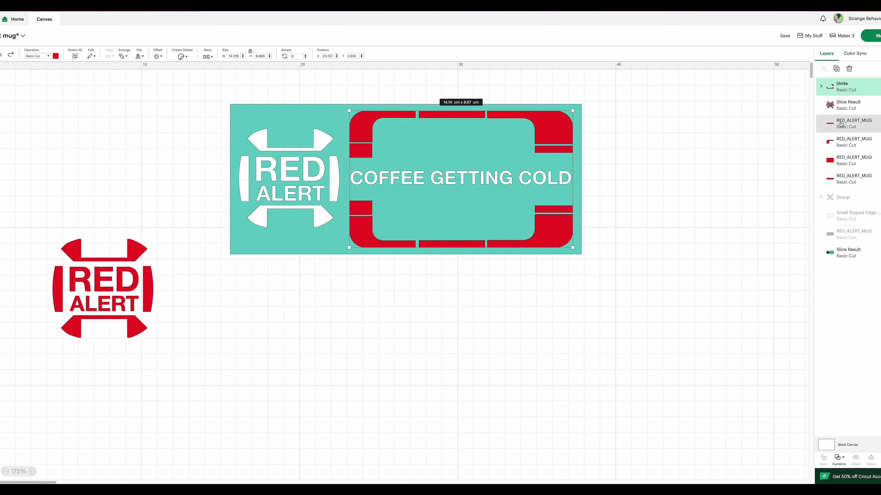
left_click_drag(840, 123, 841, 101)
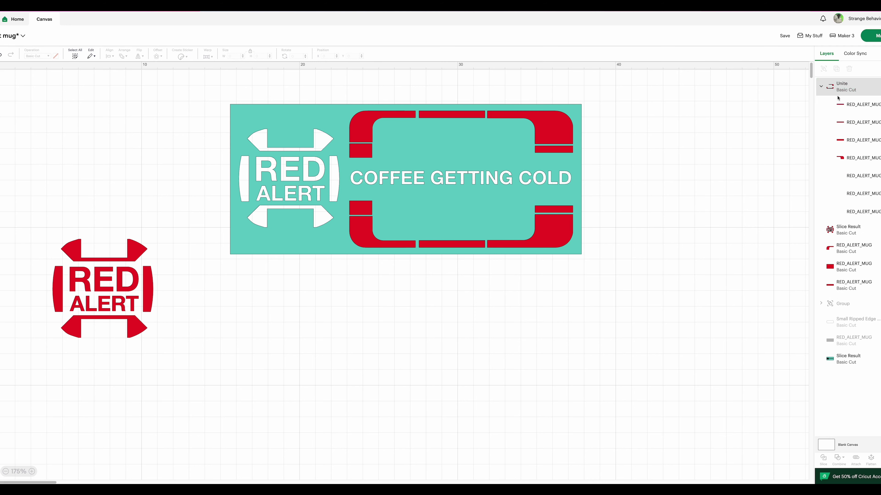
left_click_drag(846, 248, 841, 104)
left_click_drag(839, 266, 841, 104)
left_click_drag(846, 283, 841, 106)
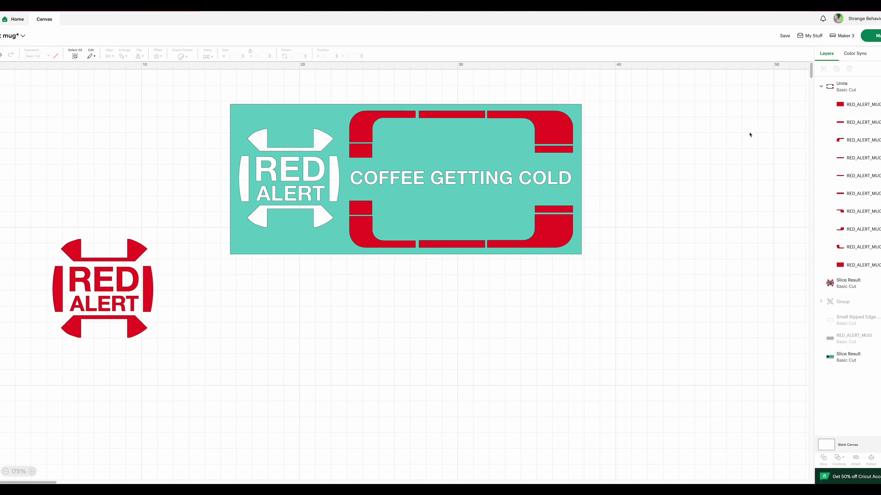
Slice the red frame out of the teal panel, move it below, and delete the leftover teal piece.
left_click(569, 121)
left_click(233, 105)
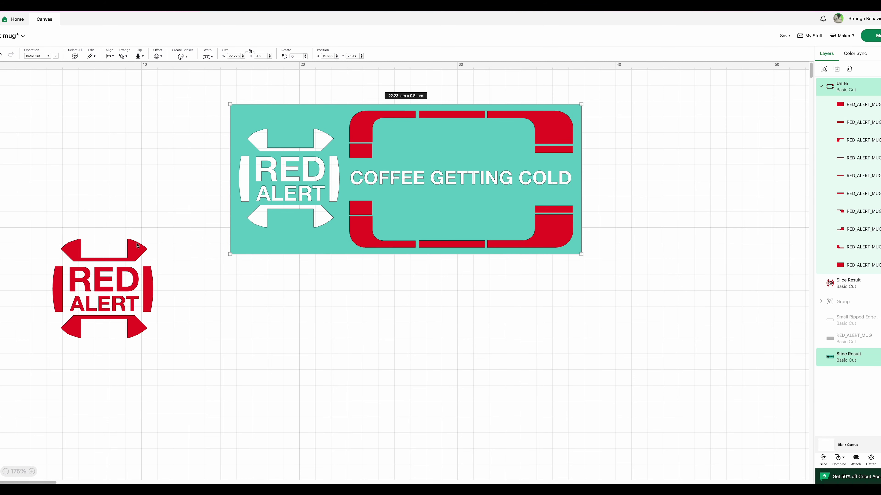
left_click(823, 460)
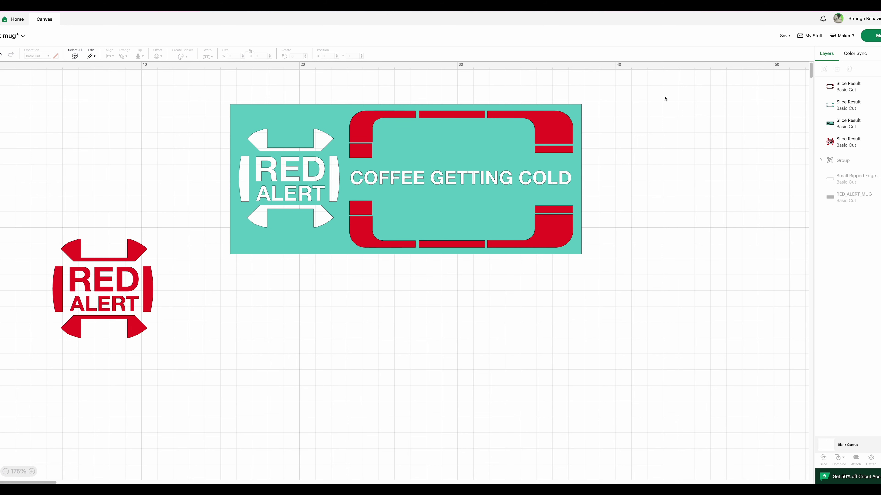
left_click_drag(557, 122, 399, 276)
left_click(556, 230)
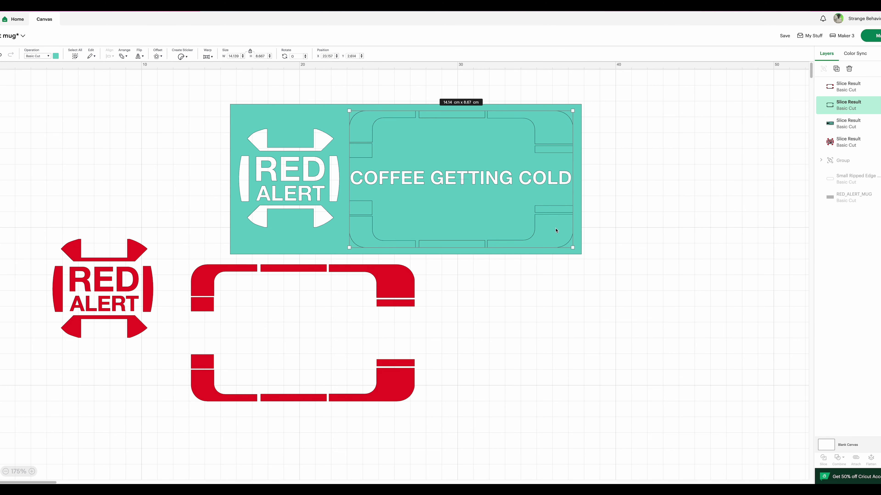
key("Delete")
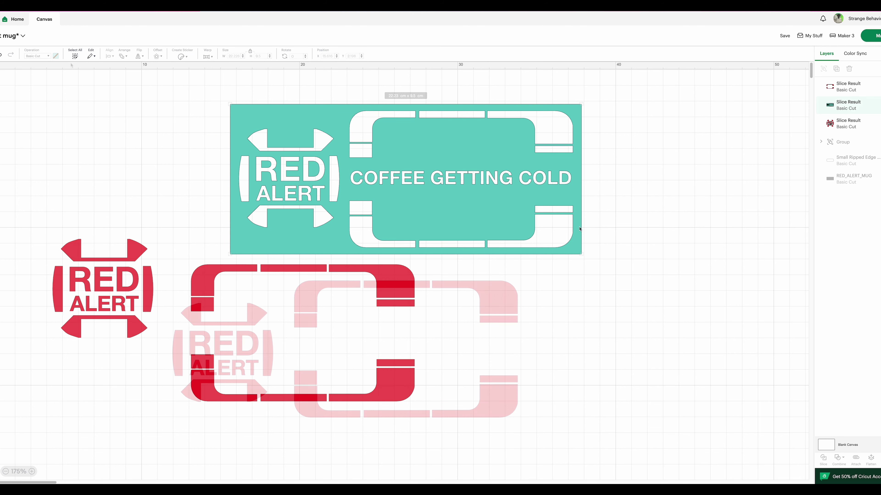
Turn the teal mug panel black, deselect everything, and preview the design on cutting mats.
left_click(56, 56)
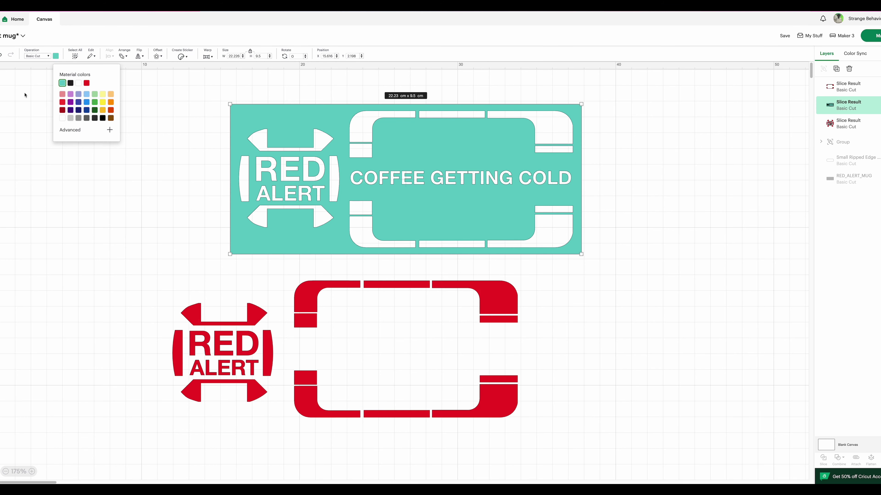
left_click(70, 83)
left_click(110, 130)
left_click(677, 252)
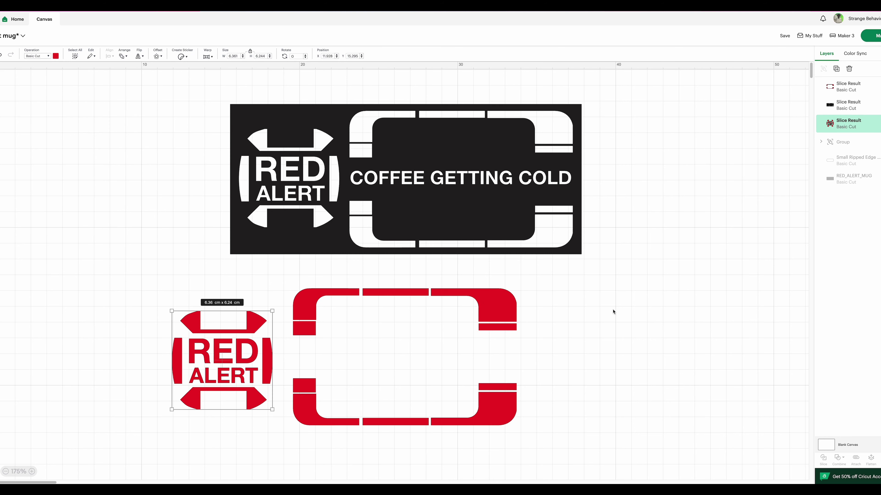
left_click(612, 312)
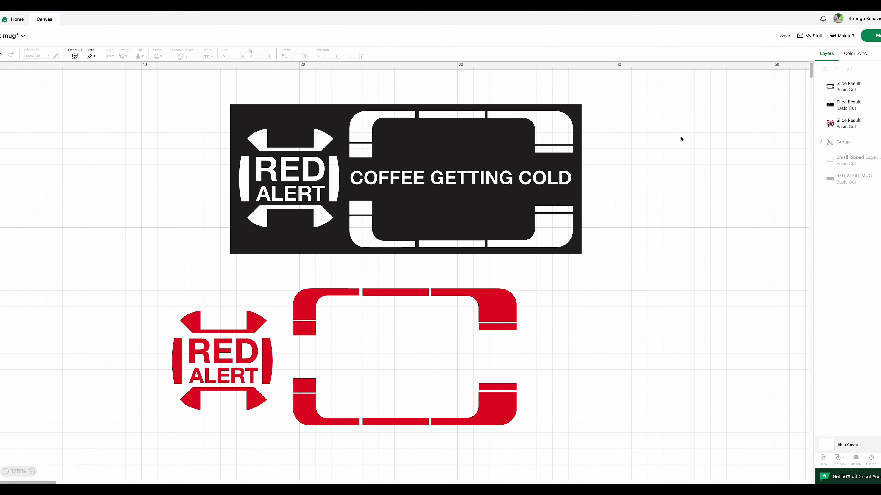
left_click(872, 36)
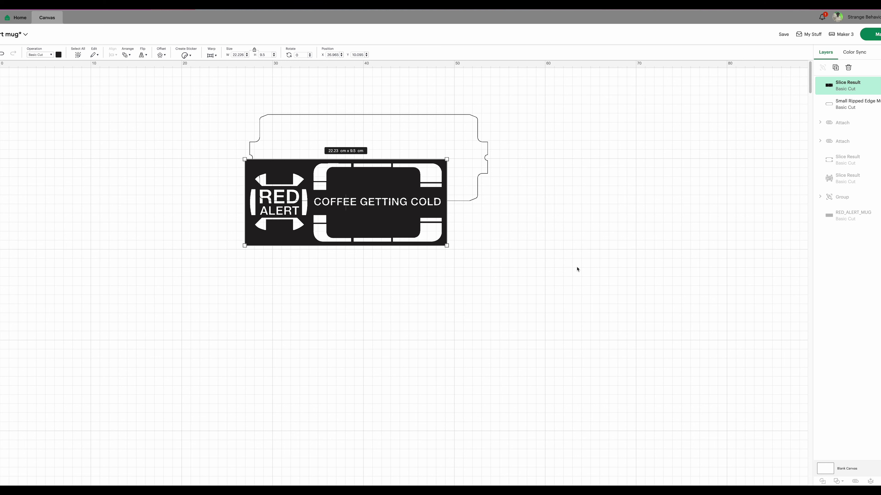
Select the black 22.23 × 9.5 cm panel with the ripped-edge template, align centre, and Attach.
left_click(512, 167)
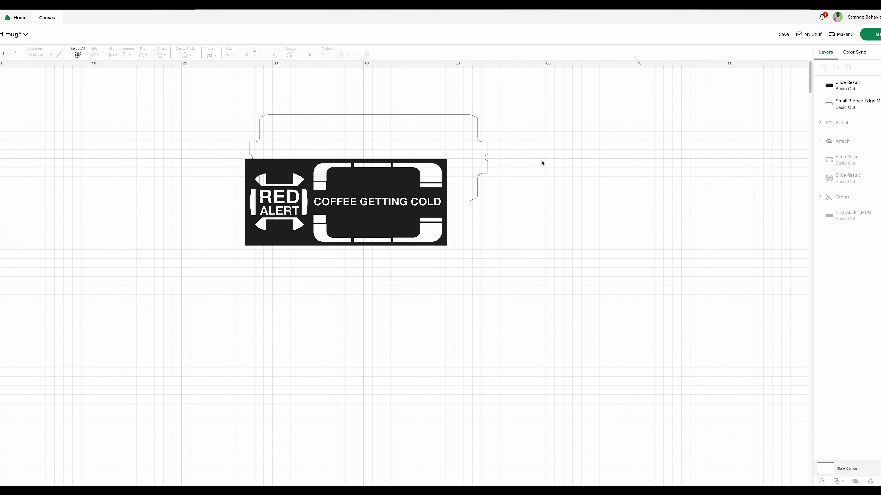
left_click_drag(555, 127, 396, 253)
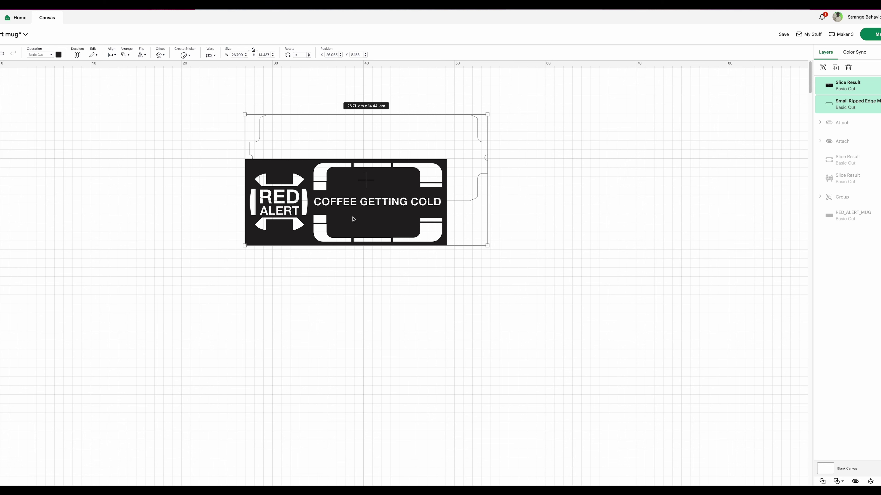
left_click(536, 225)
left_click_drag(548, 117, 384, 237)
left_click(111, 55)
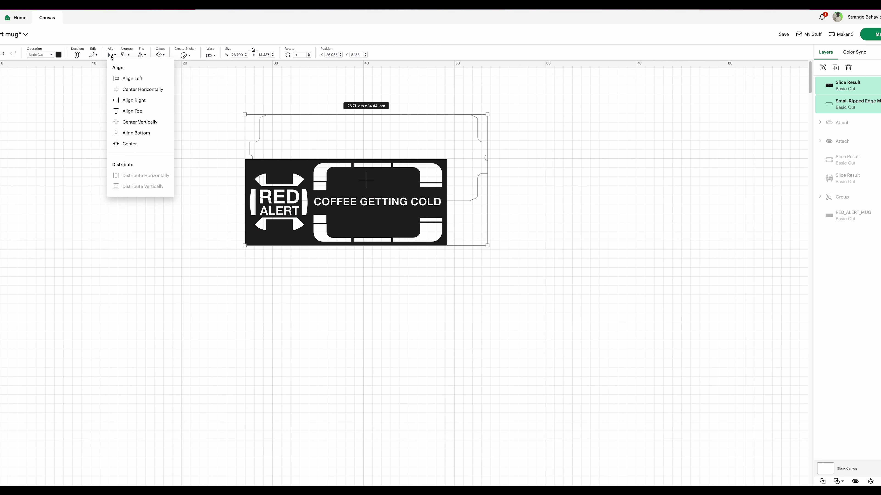
left_click(119, 148)
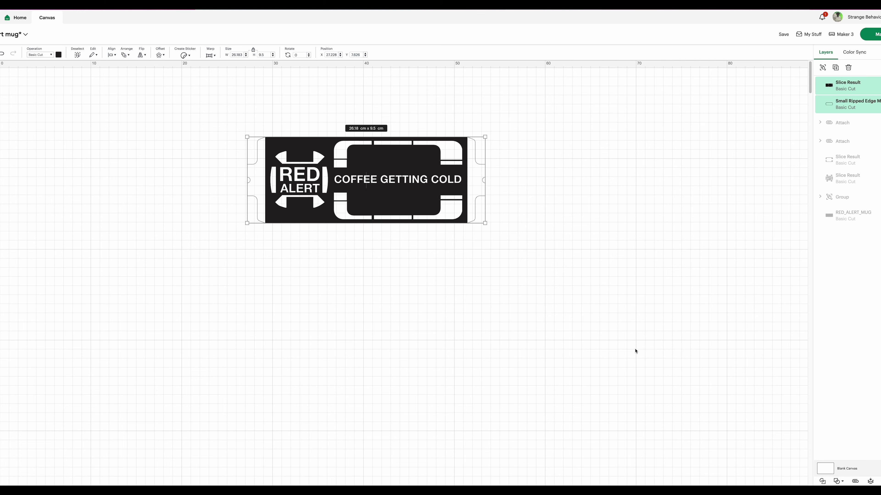
left_click(855, 483)
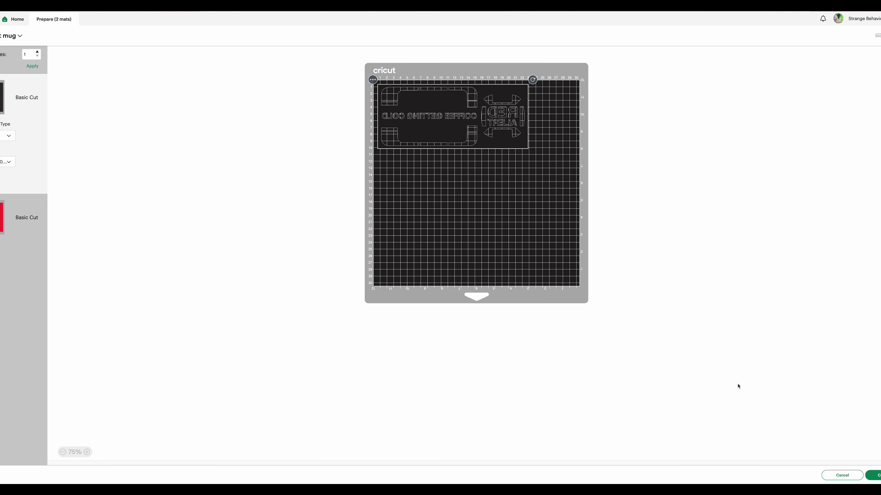
Continue to materials, search 'ink' and choose Infusible Ink Transfer Sheet as the base material.
left_click(874, 475)
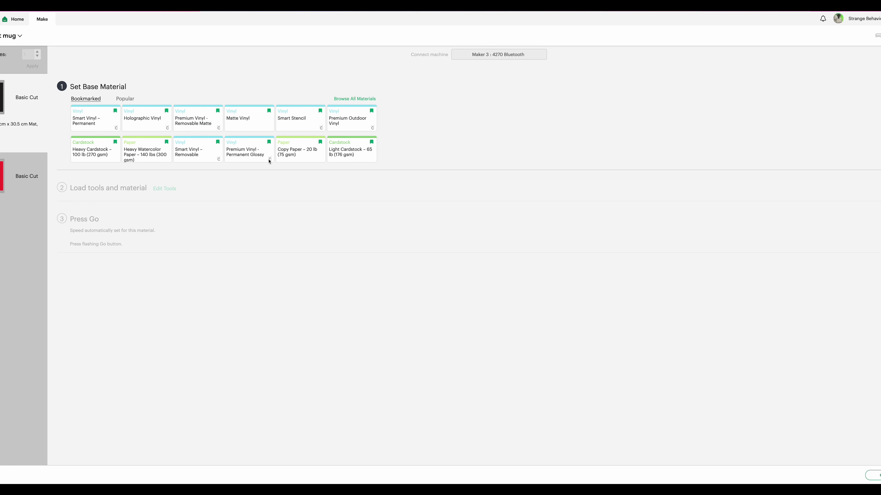
left_click(356, 100)
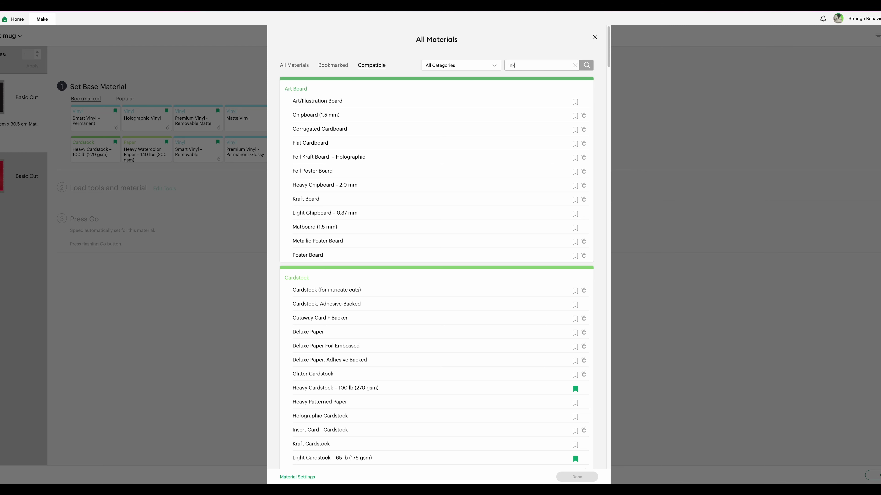
key("Return")
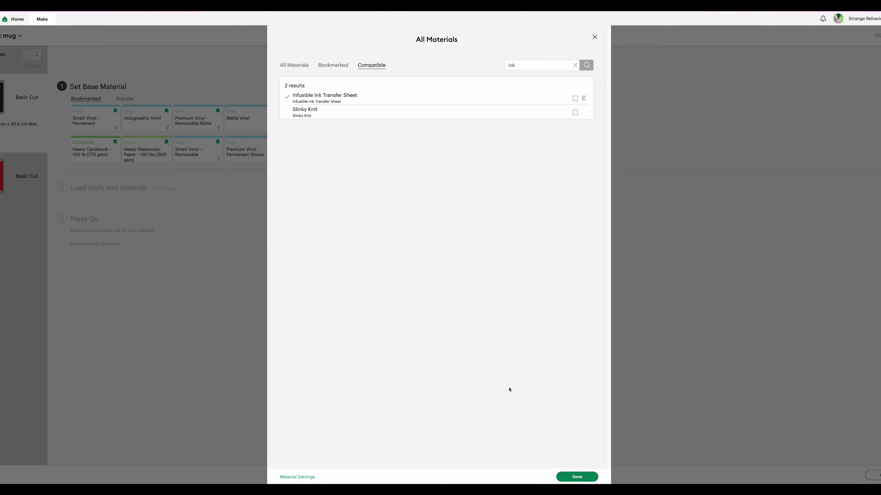
left_click(583, 477)
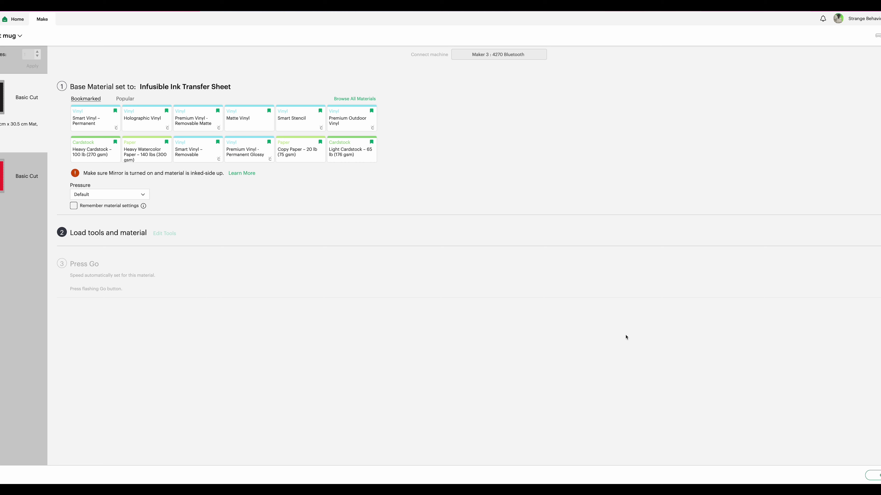